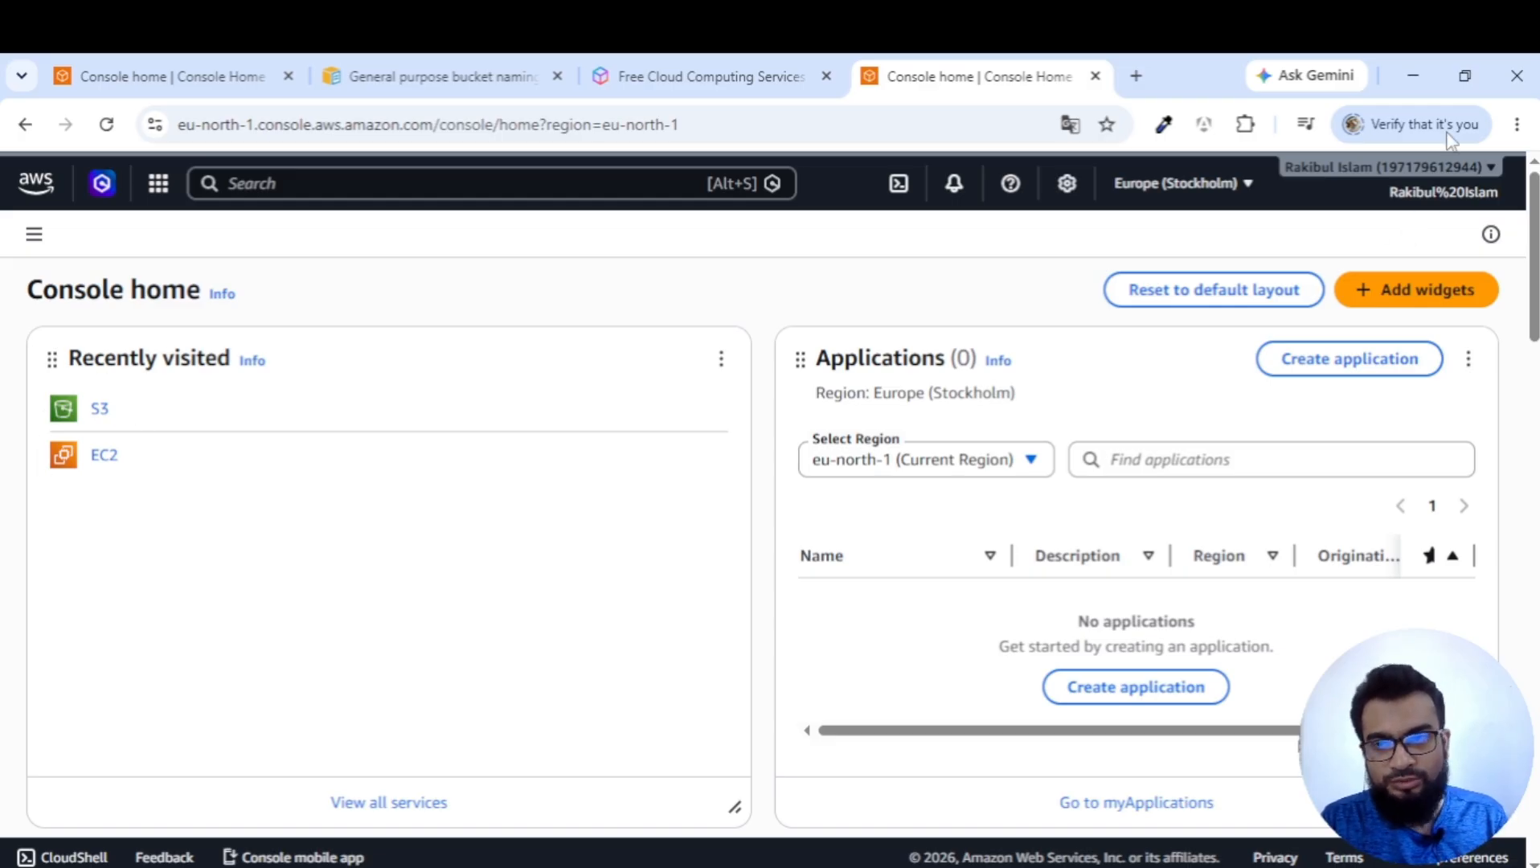
Open the console sign-in from the AWS Free Tier page and return to the existing Console home page.
click(727, 70)
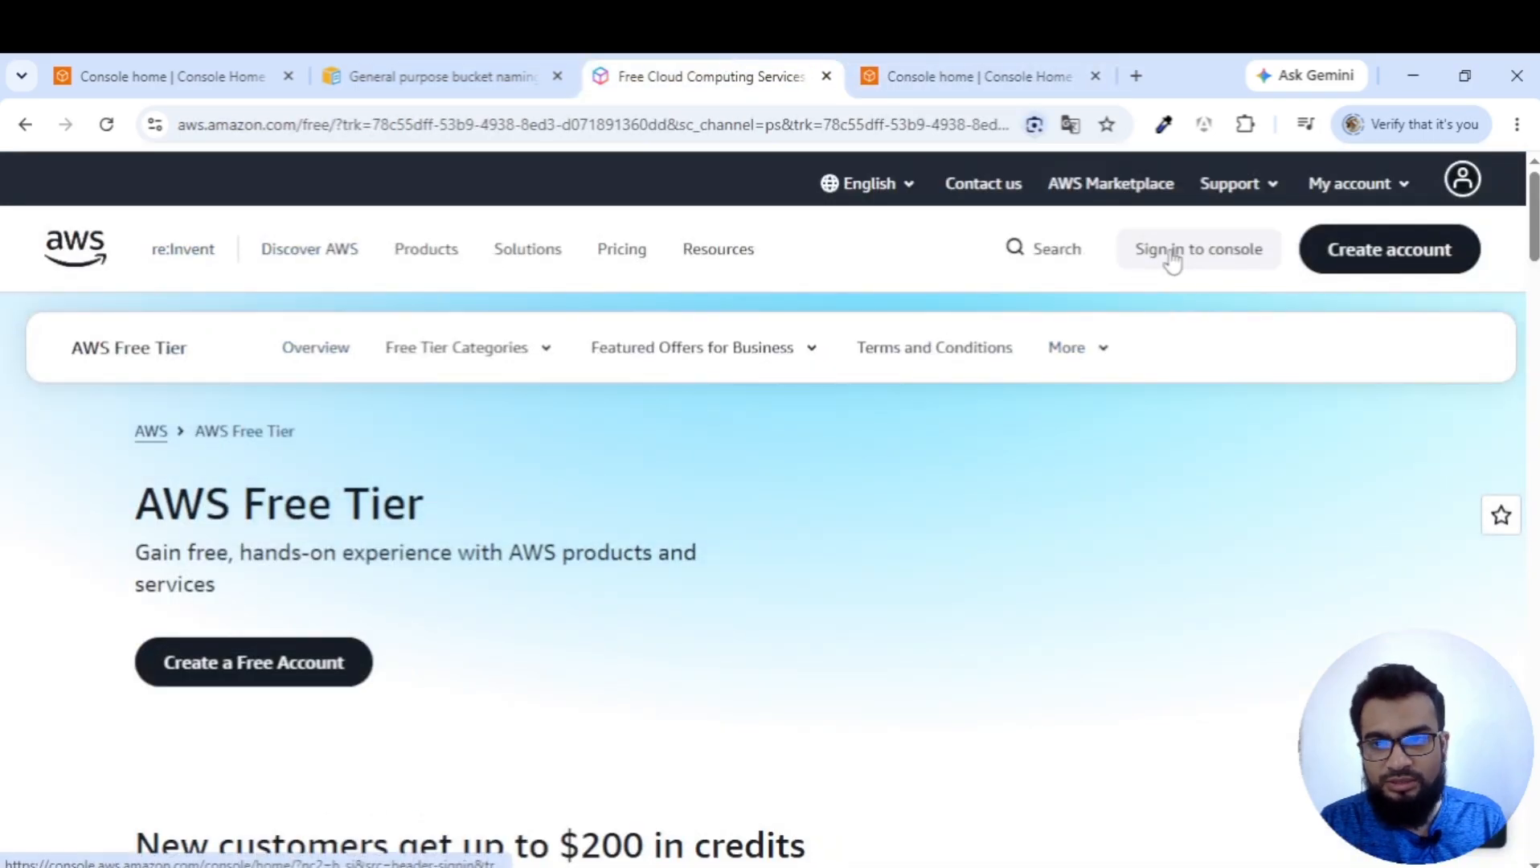
click(1230, 262)
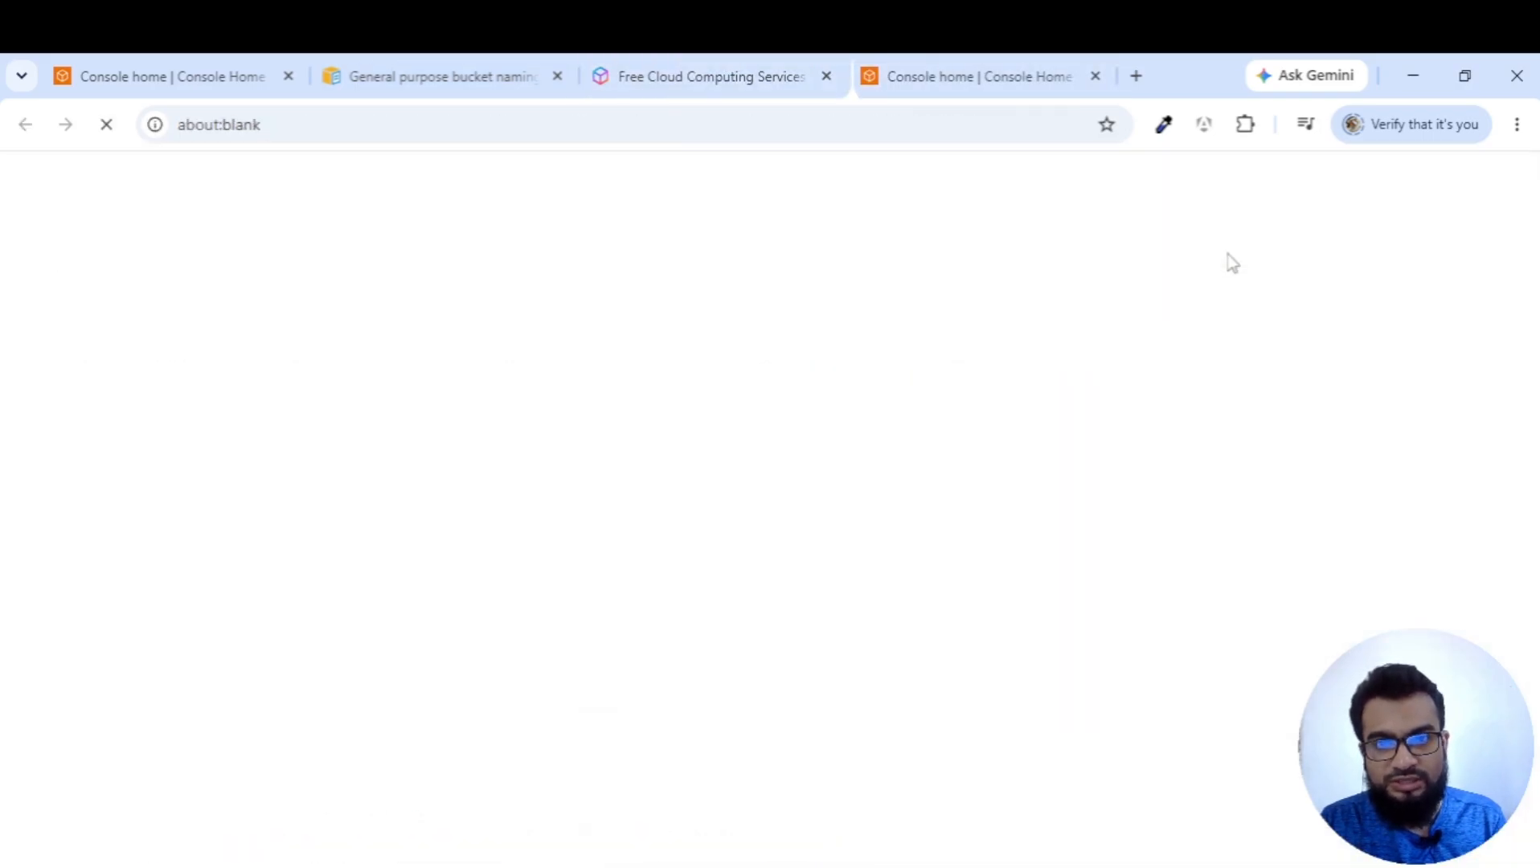
click(1065, 70)
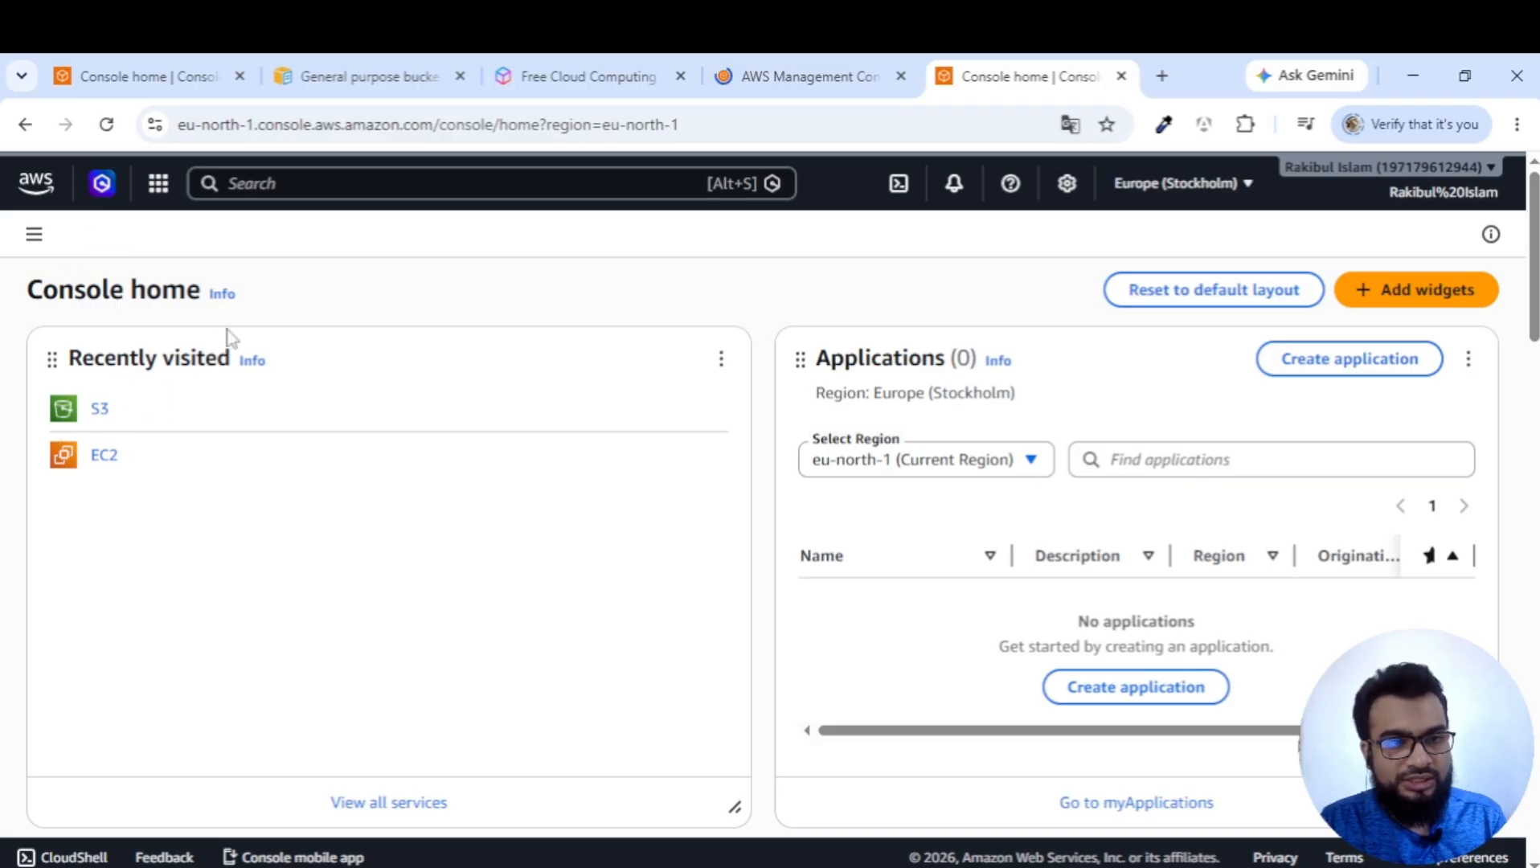
Search the console for S3, dismiss the results and open S3 from the recently visited services.
click(308, 184)
text(S3)
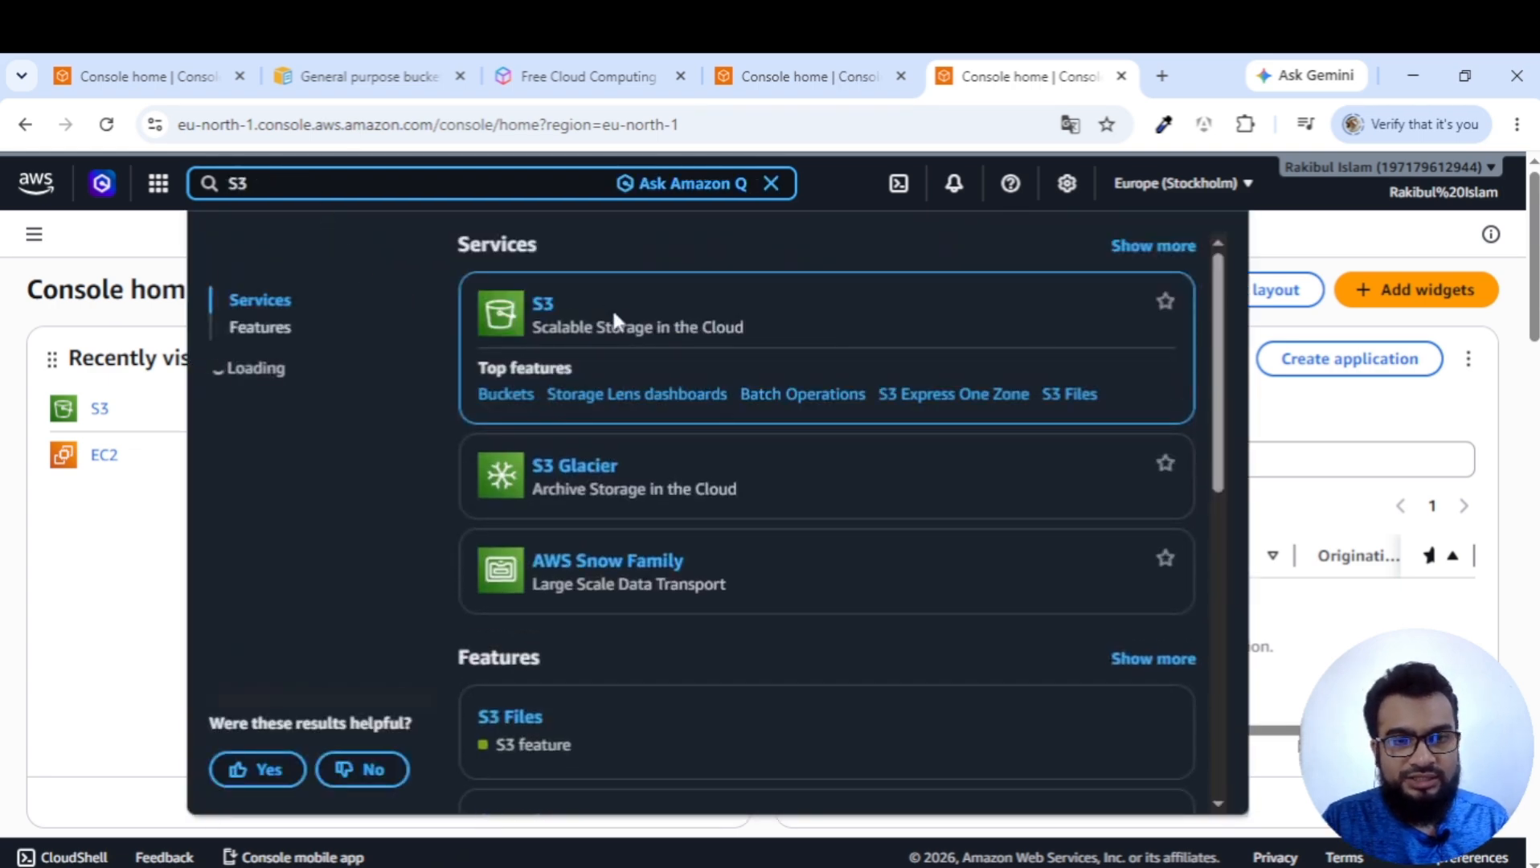
click(49, 566)
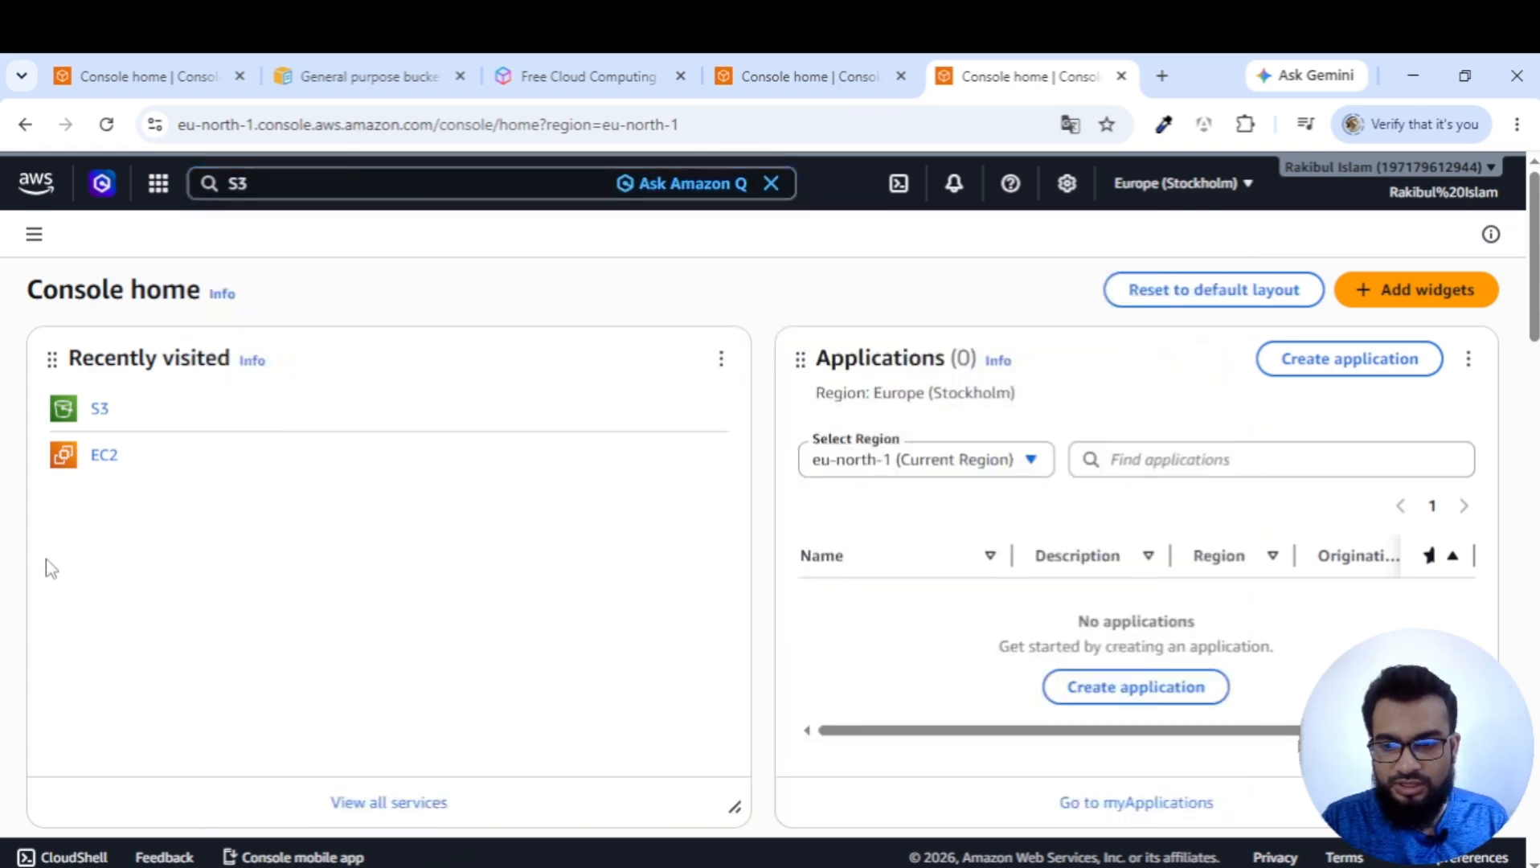
click(100, 410)
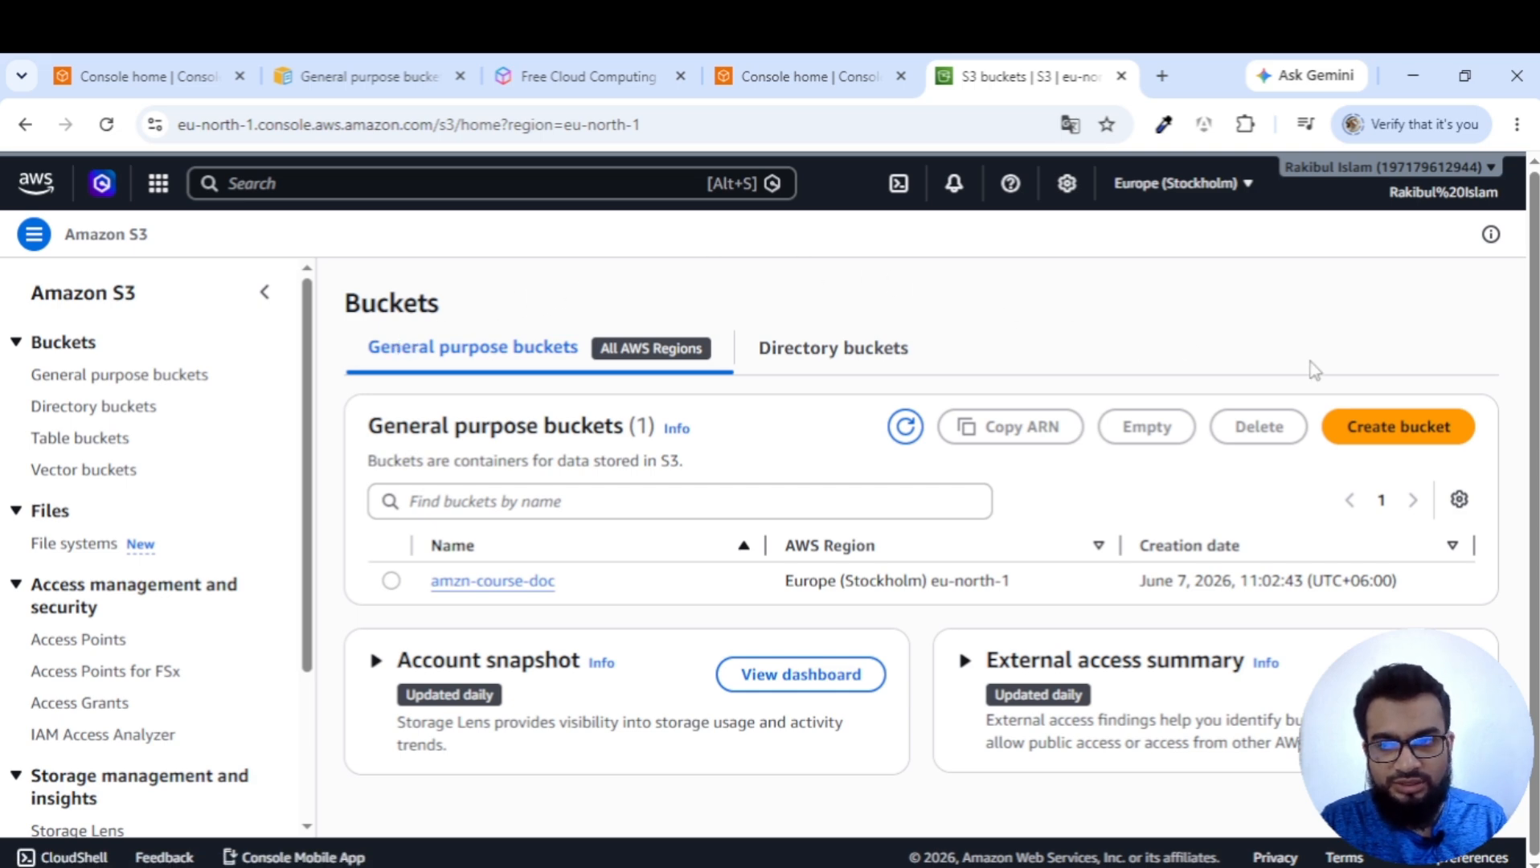
Start creating a bucket and review the bucket type, namespace and name options in the general configuration.
click(1412, 438)
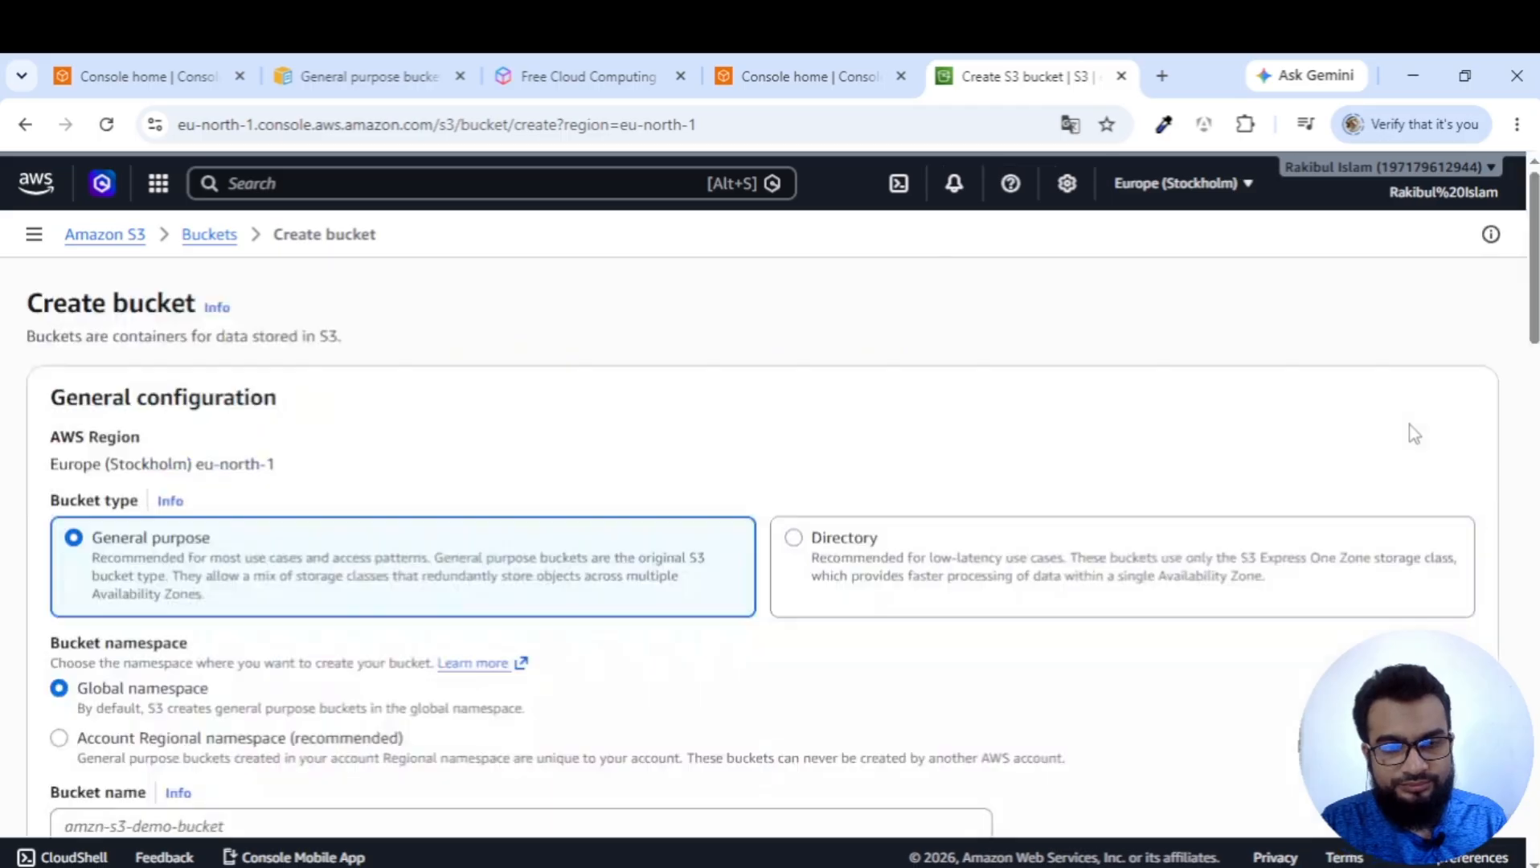
scroll(420, 353, down, 2)
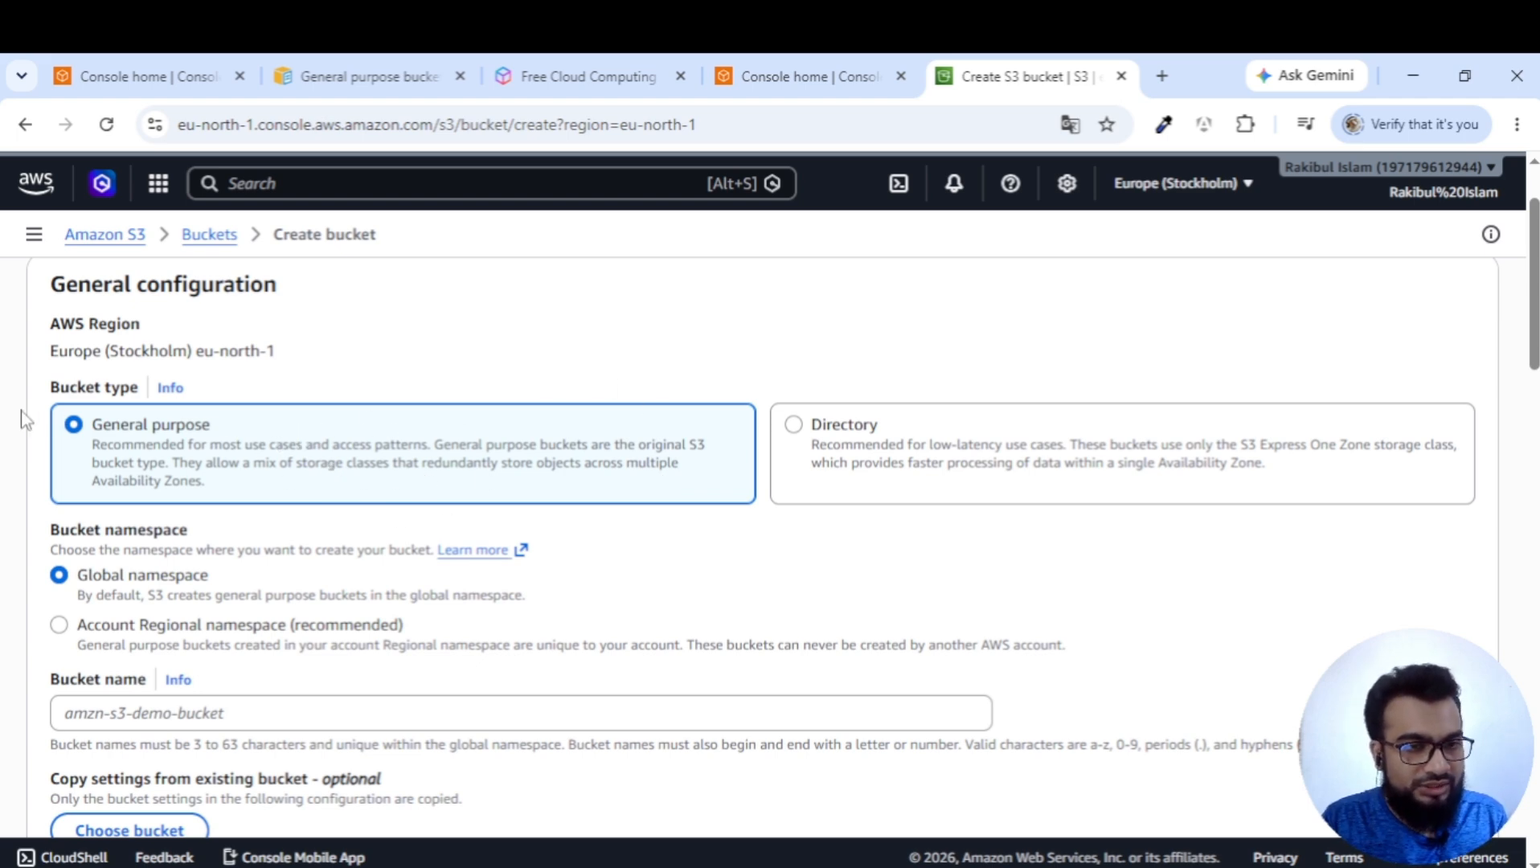
scroll(92, 567, down, 1)
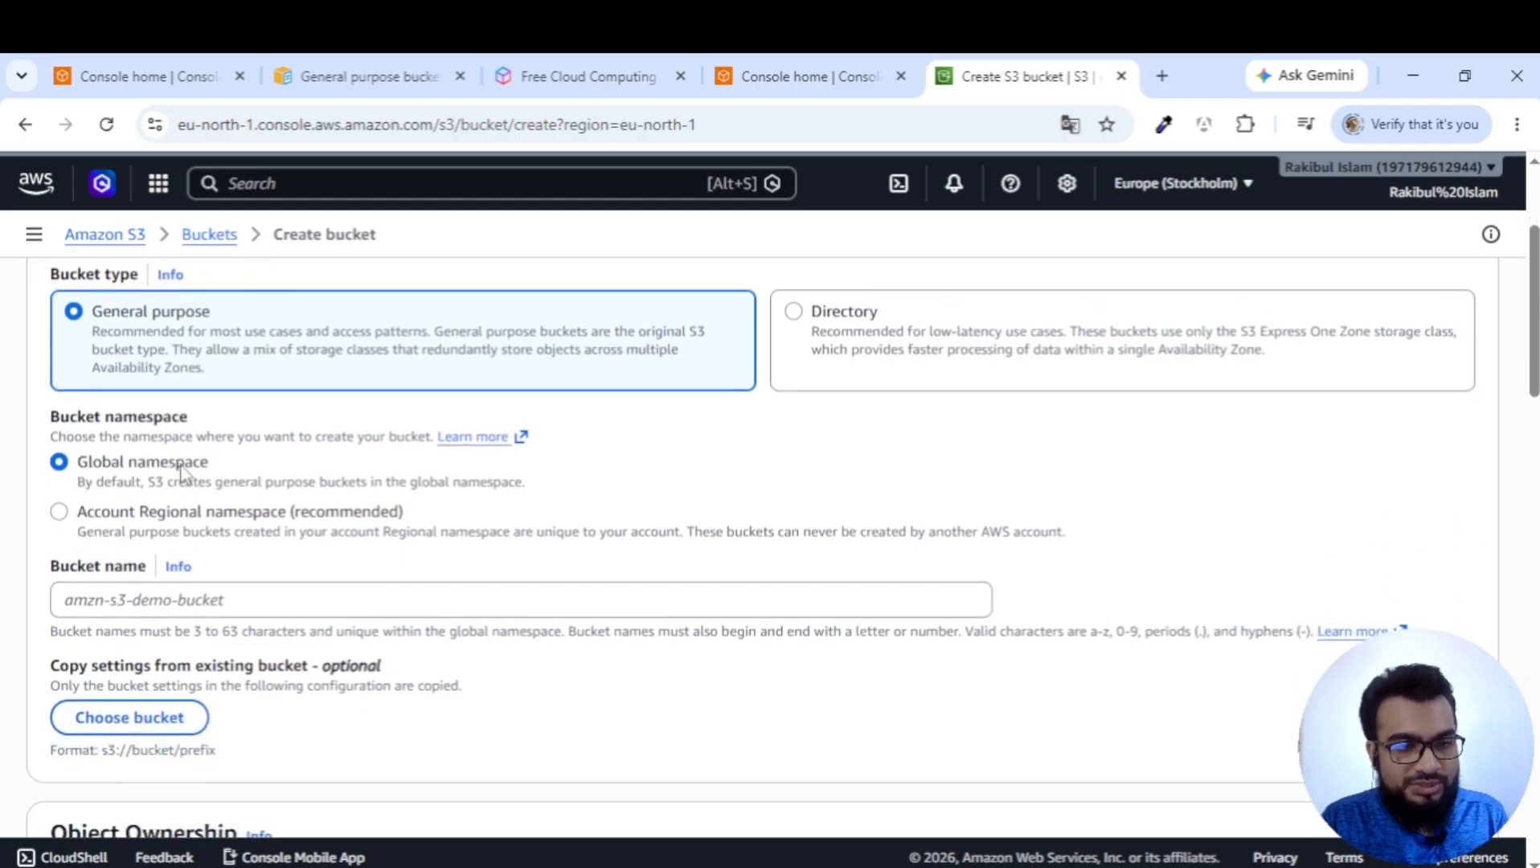
click(65, 607)
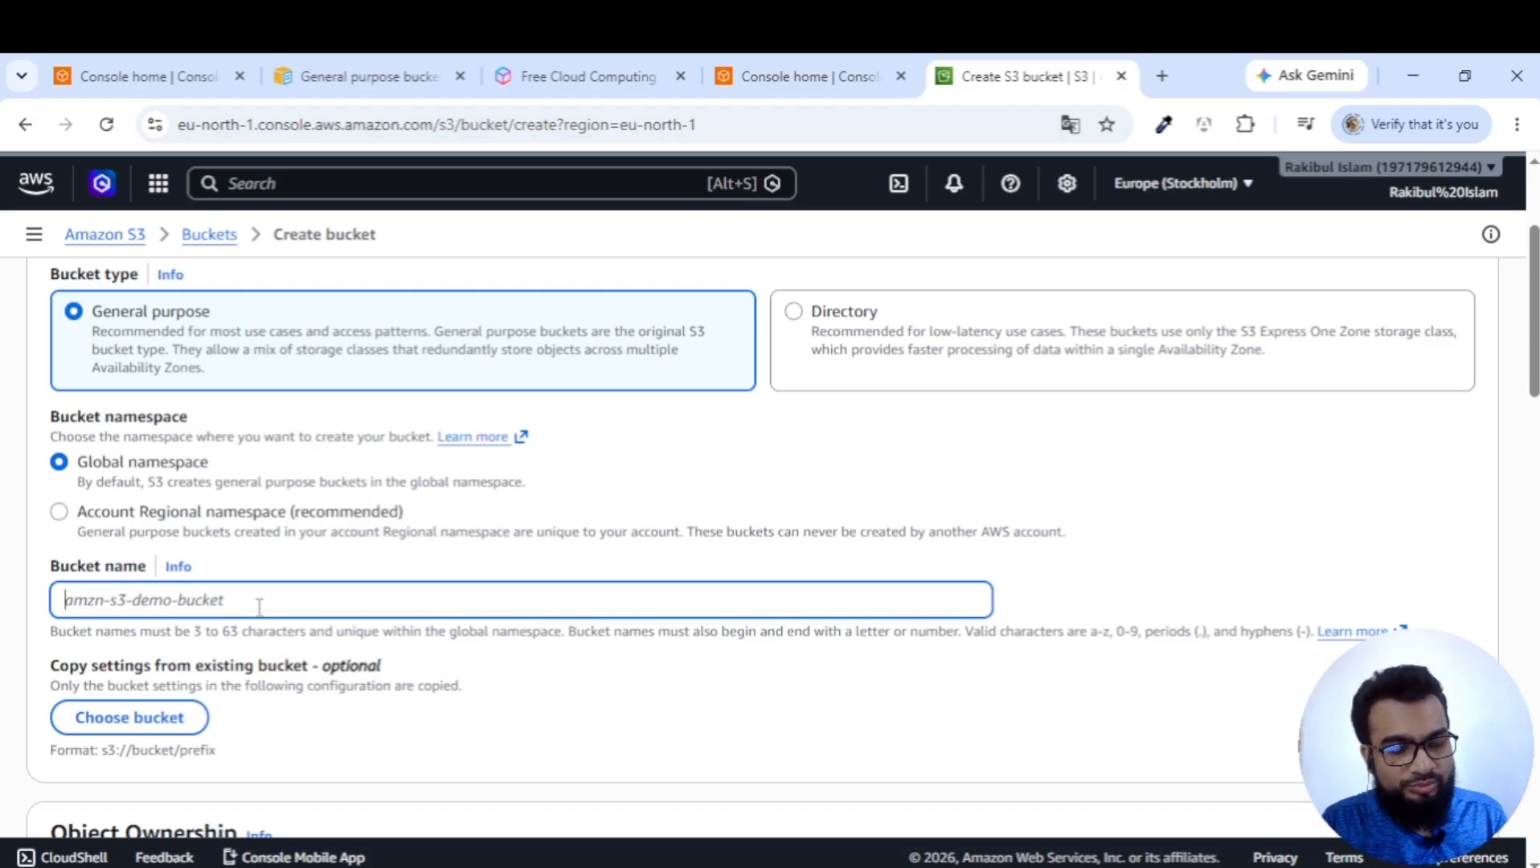
scroll(263, 612, down, 3)
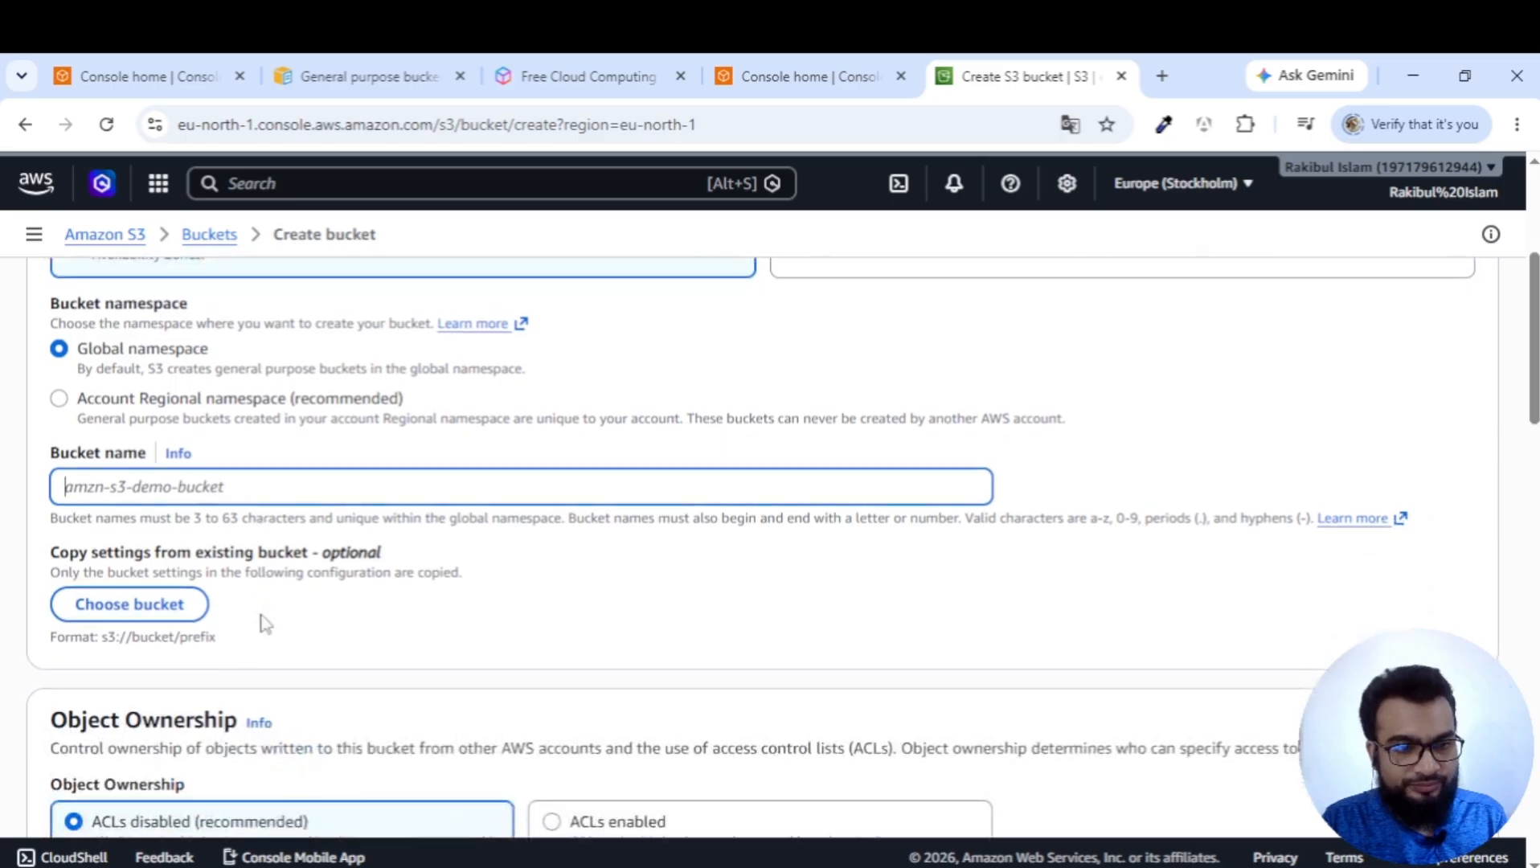
Try selecting amzn-course-doc as the existing bucket to copy settings from, and cancel the choice.
click(132, 612)
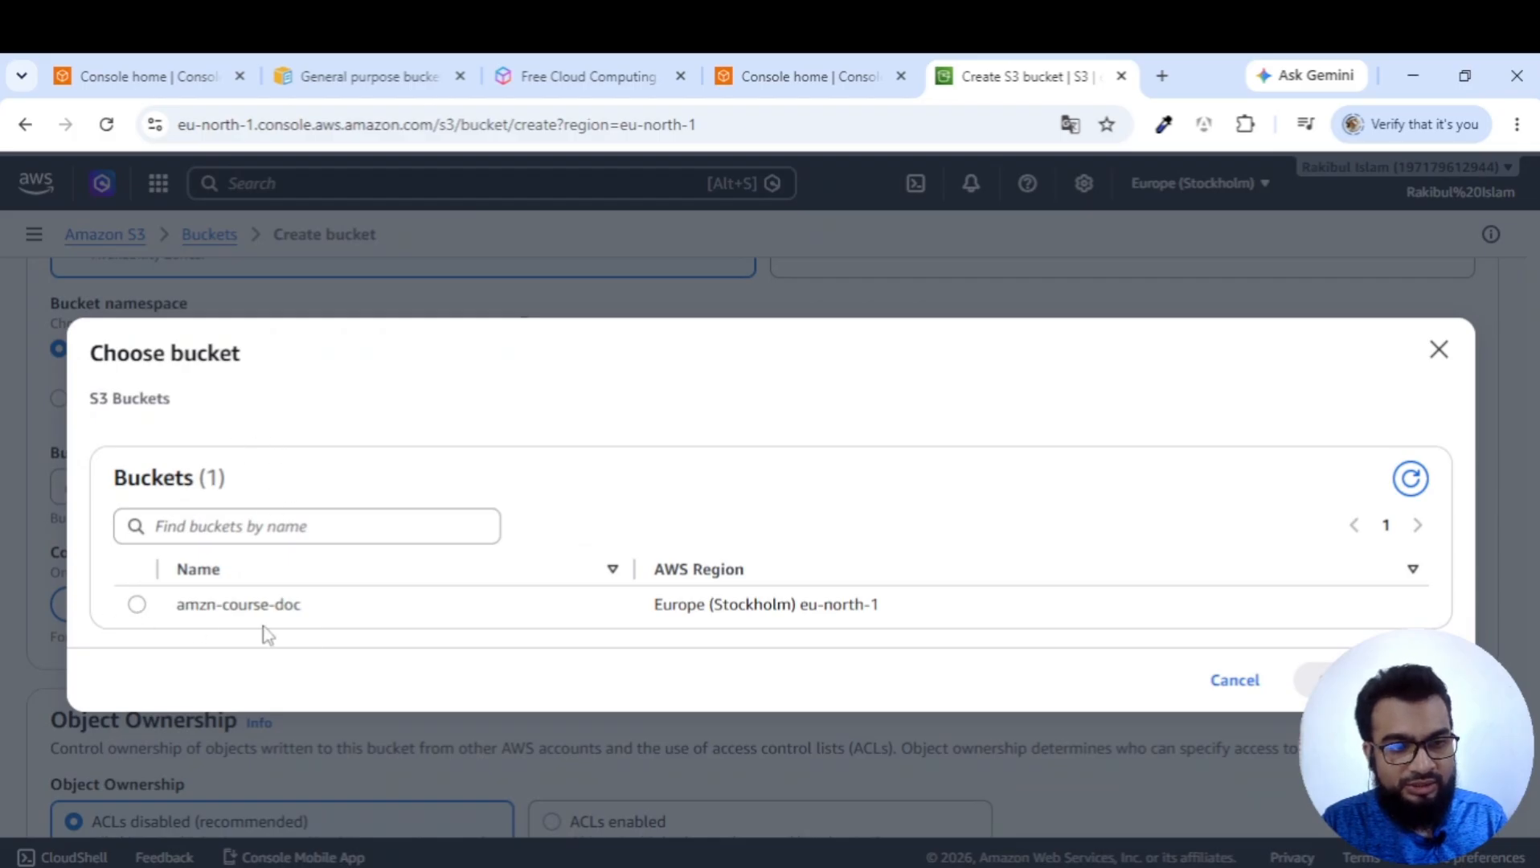
click(137, 606)
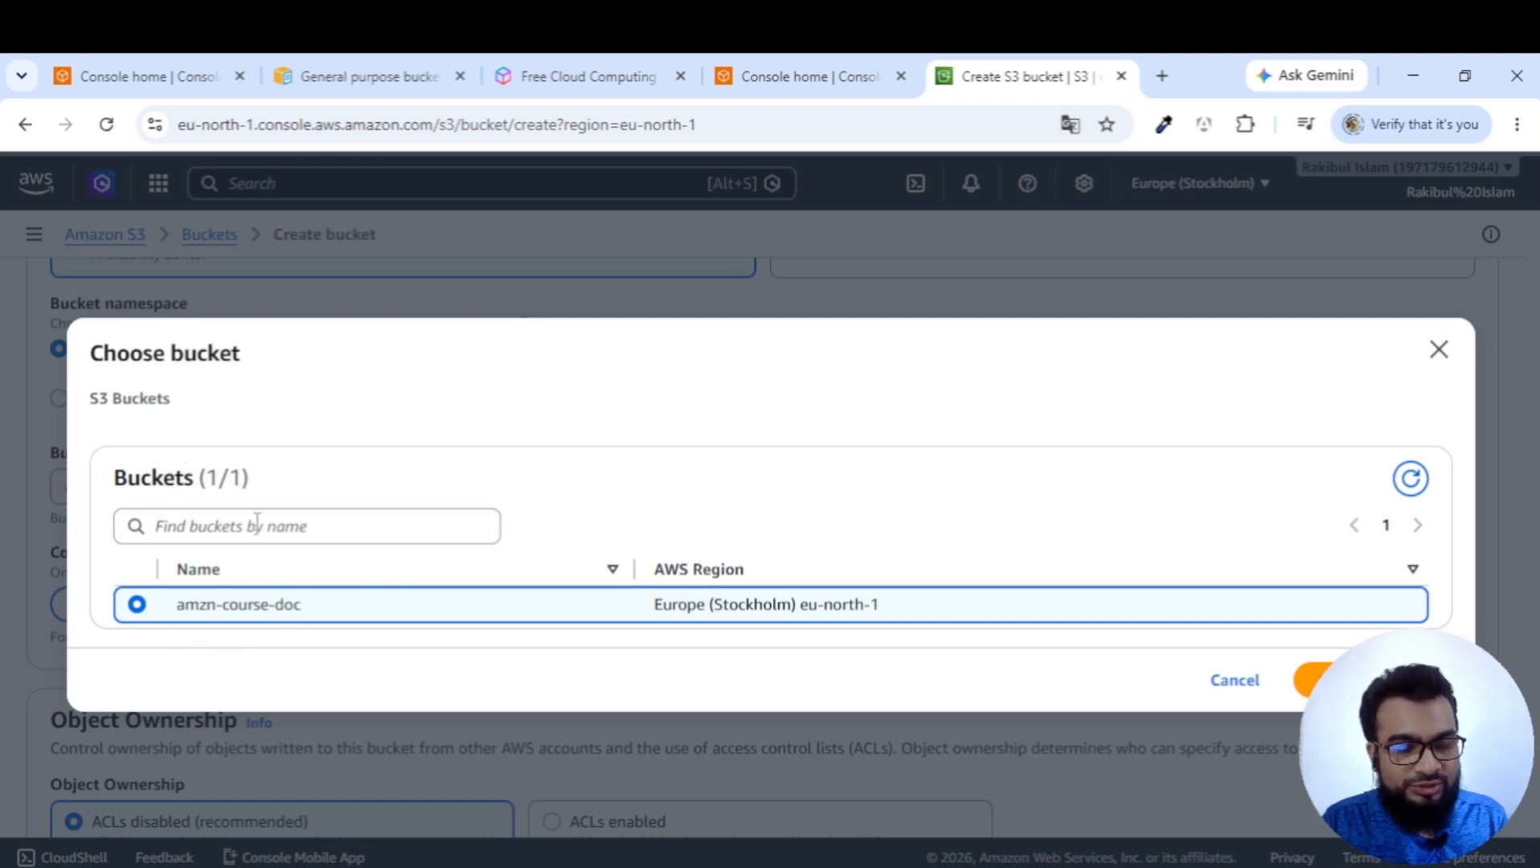
click(1234, 681)
Try ACLs enabled for Object Ownership and return the setting to ACLs disabled (recommended).
scroll(330, 546, down, 4)
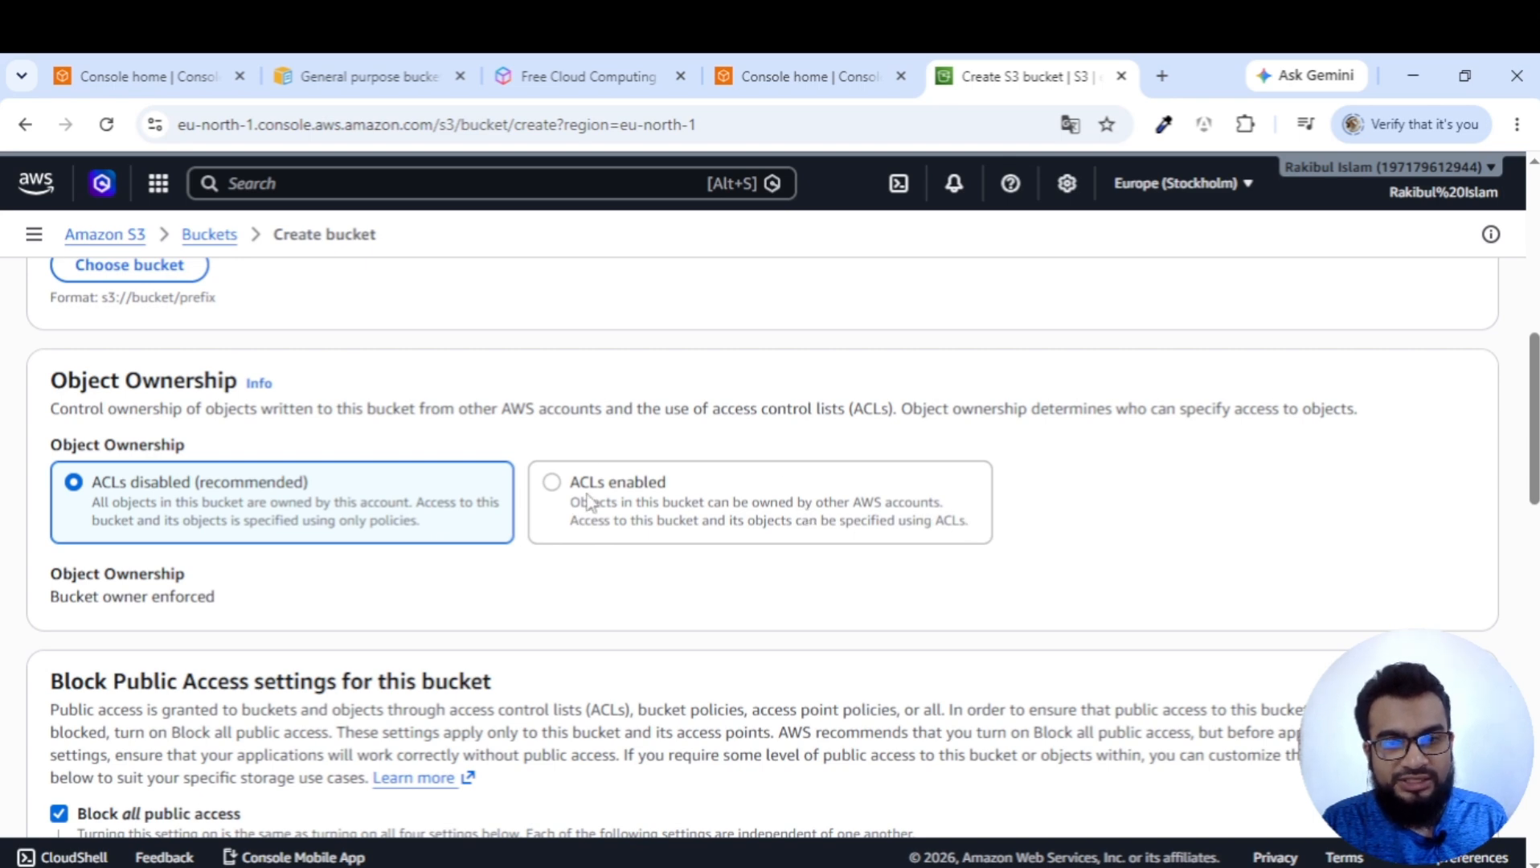
click(555, 484)
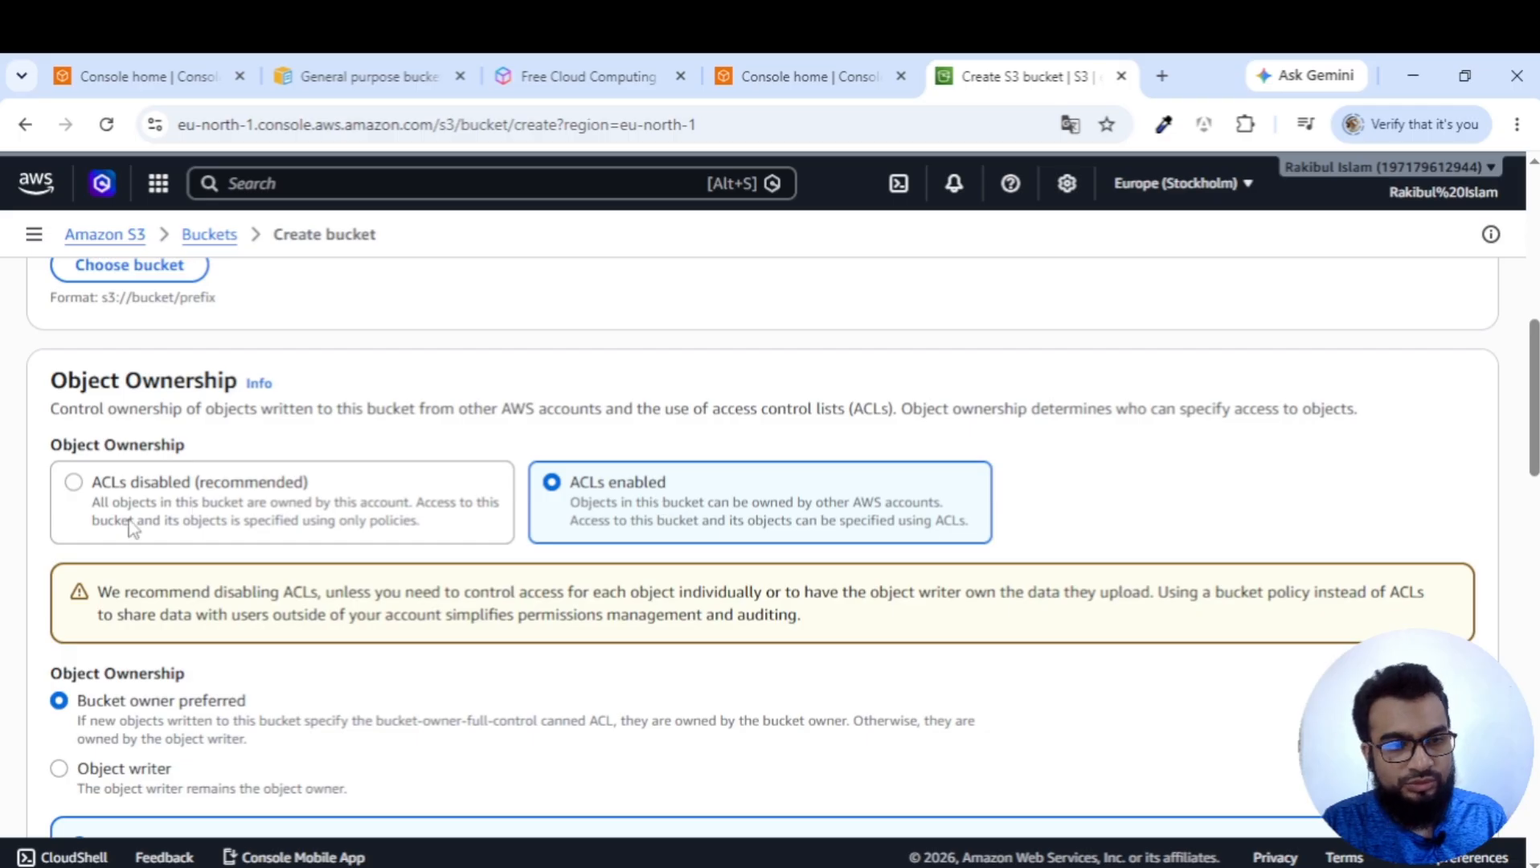
click(78, 483)
Examine the Block Public Access settings for the new bucket and set Bucket Versioning to Enable.
scroll(86, 578, down, 1)
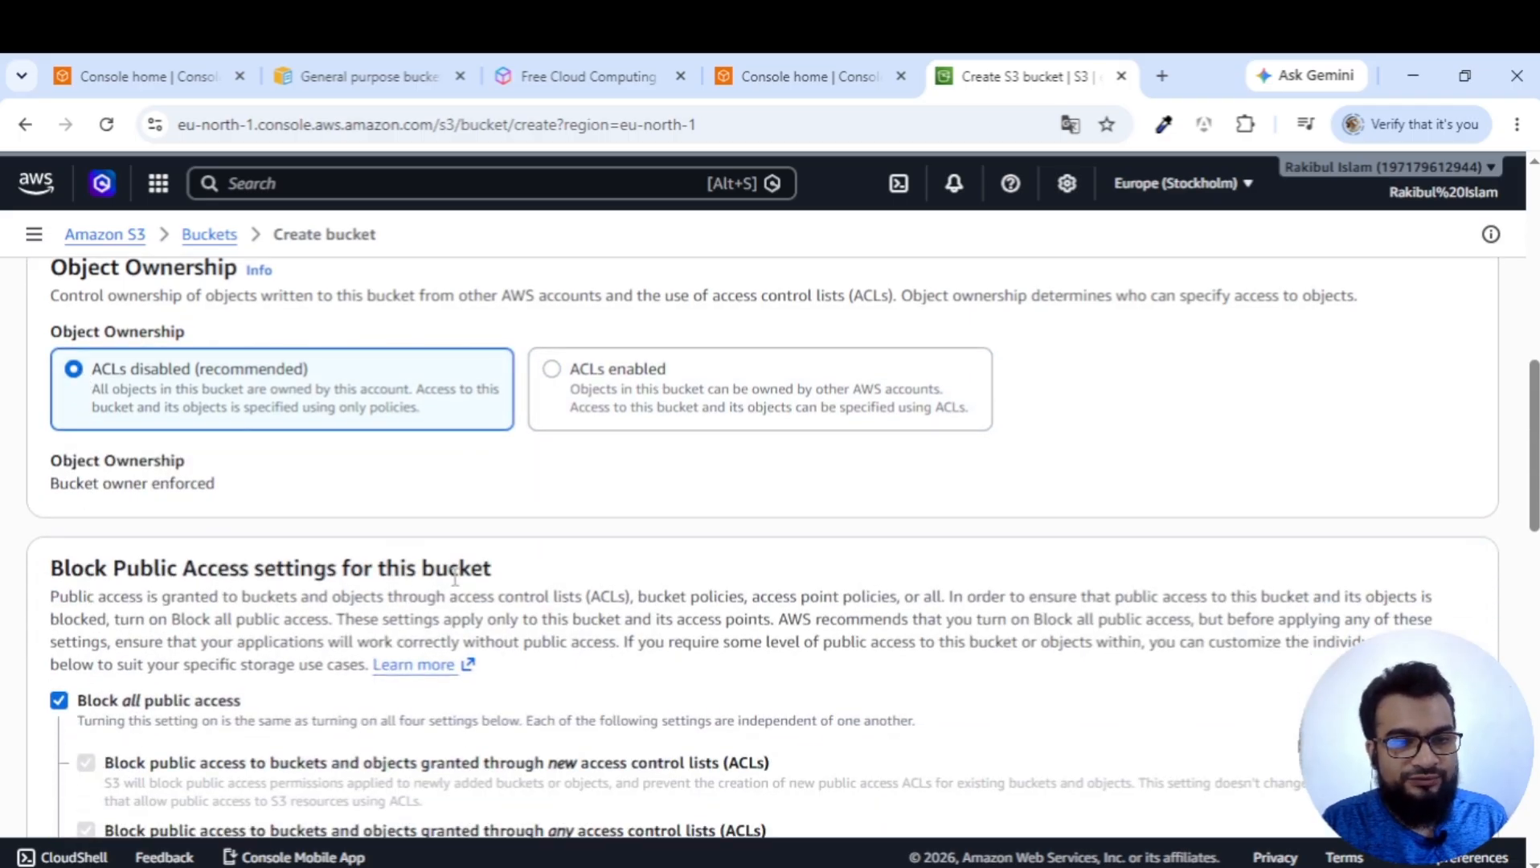
scroll(454, 577, down, 3)
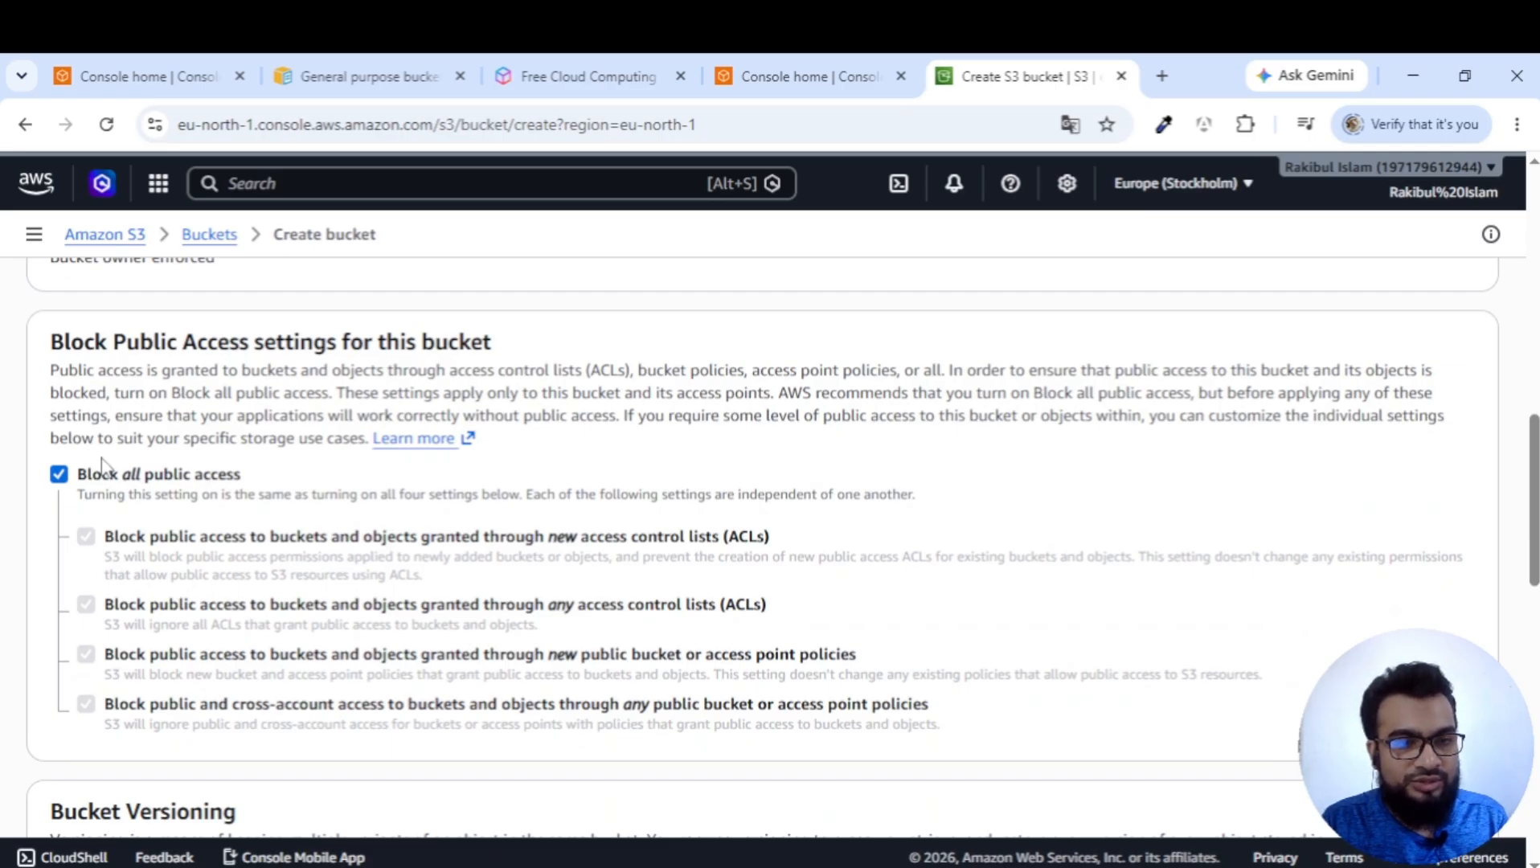
click(722, 124)
drag(783, 124, 157, 99)
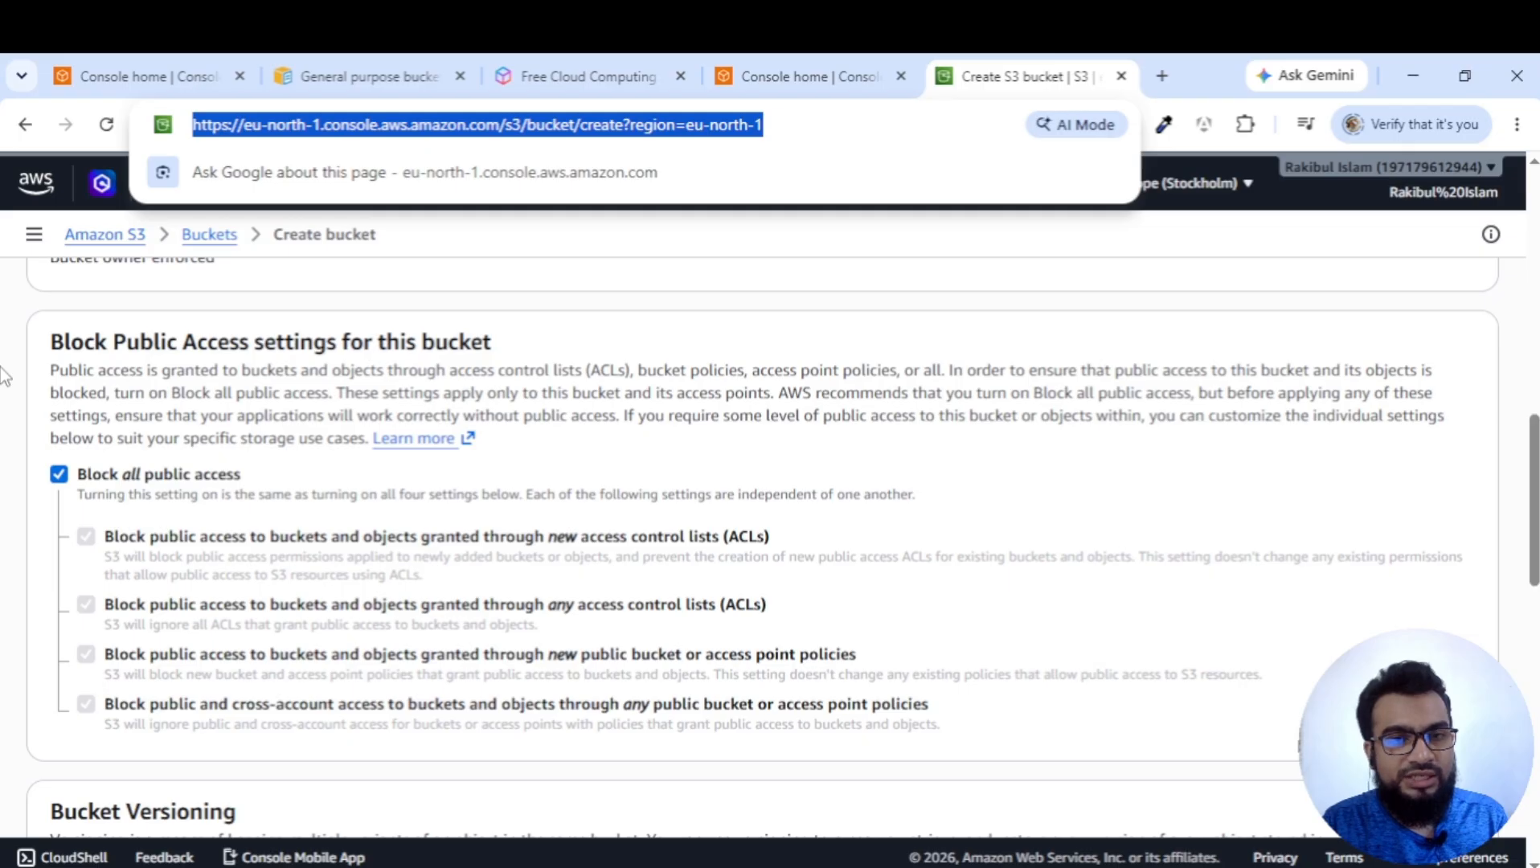
click(4, 514)
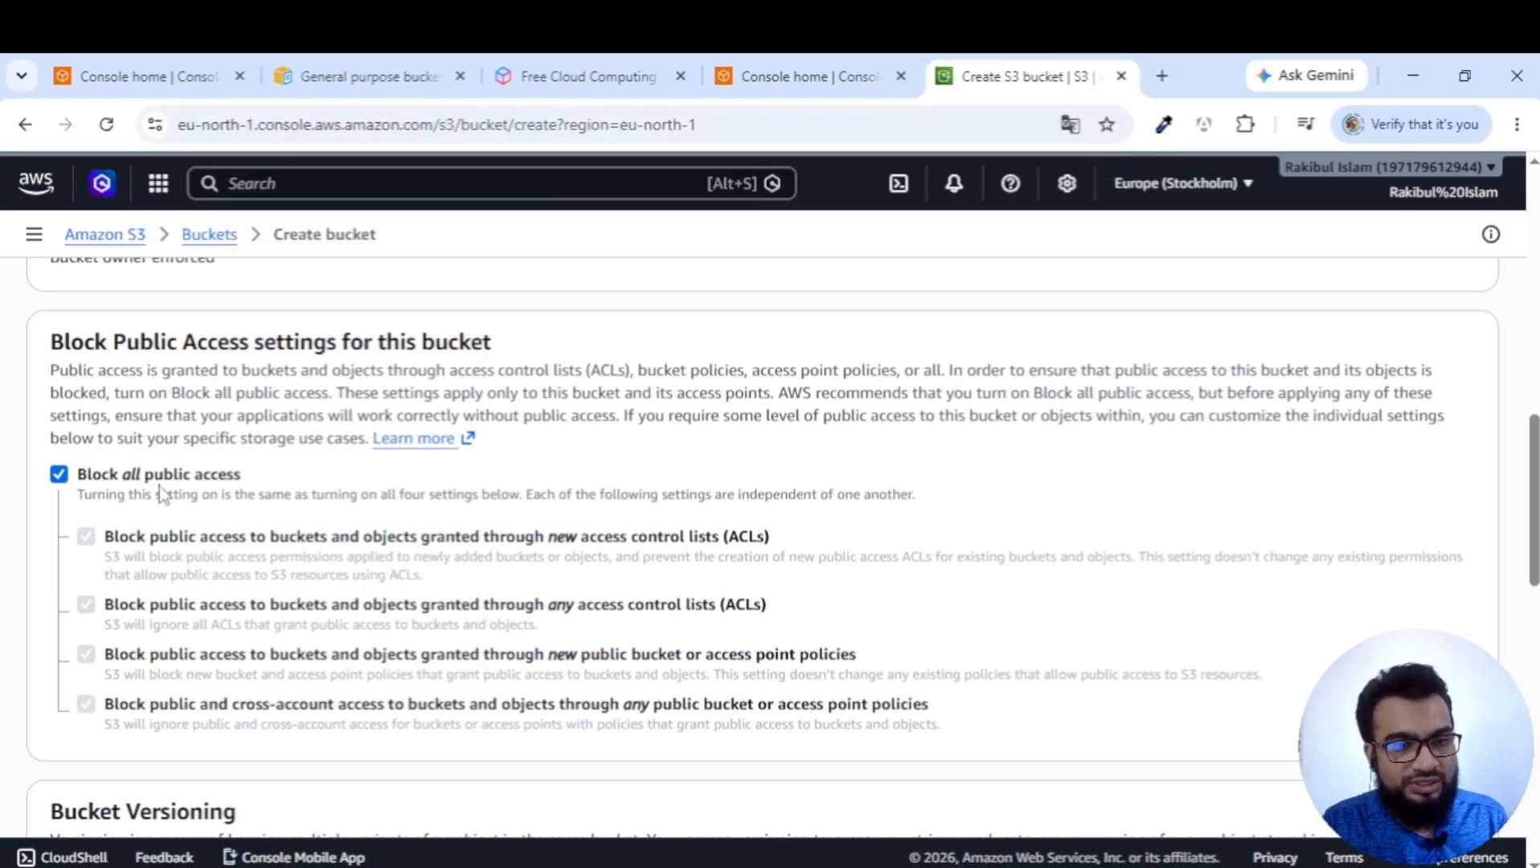
scroll(249, 522, down, 4)
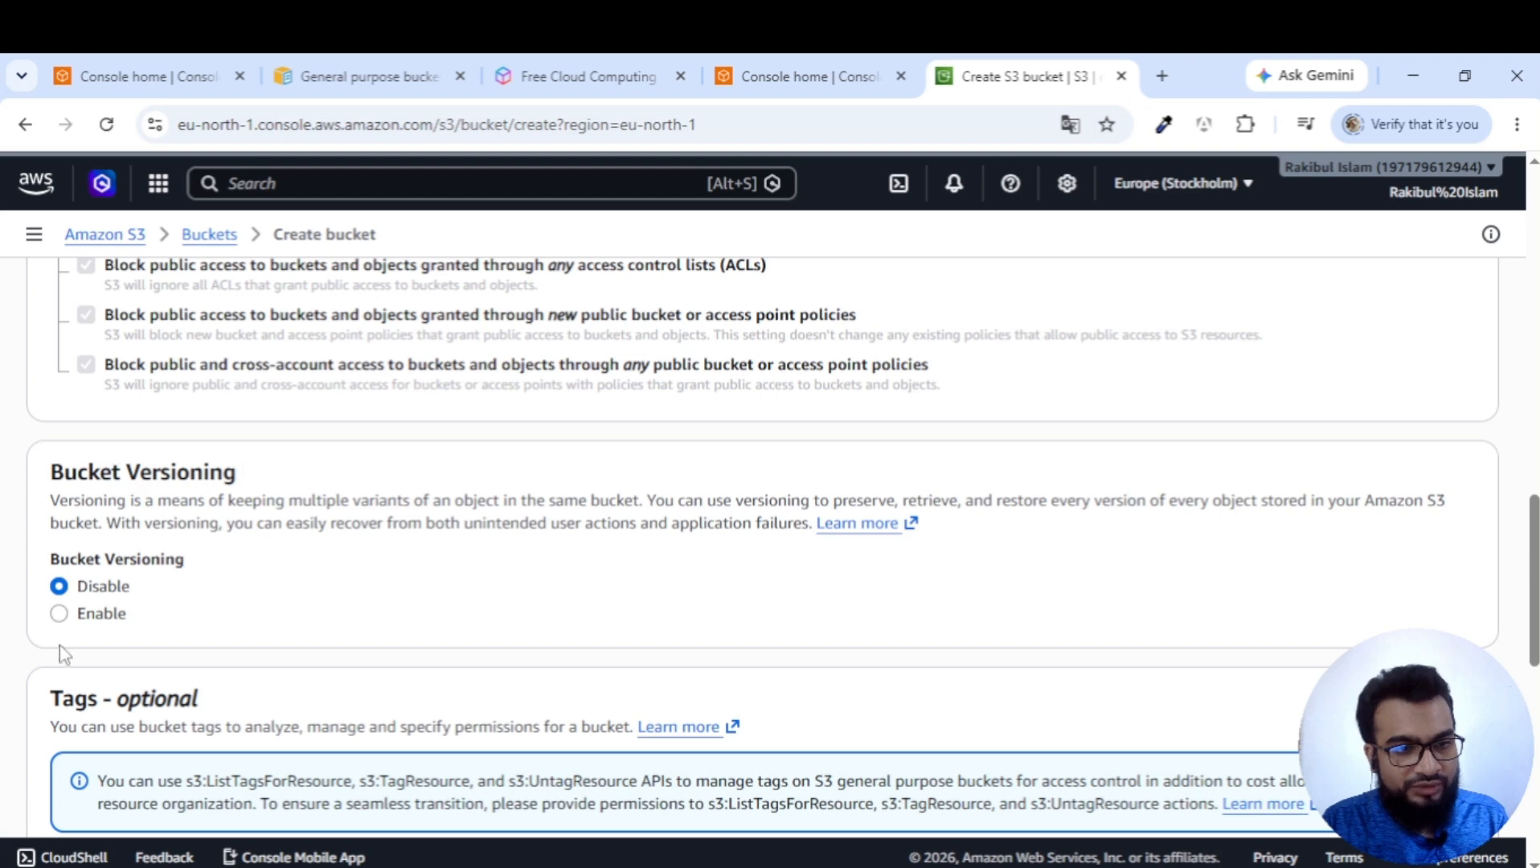
click(60, 615)
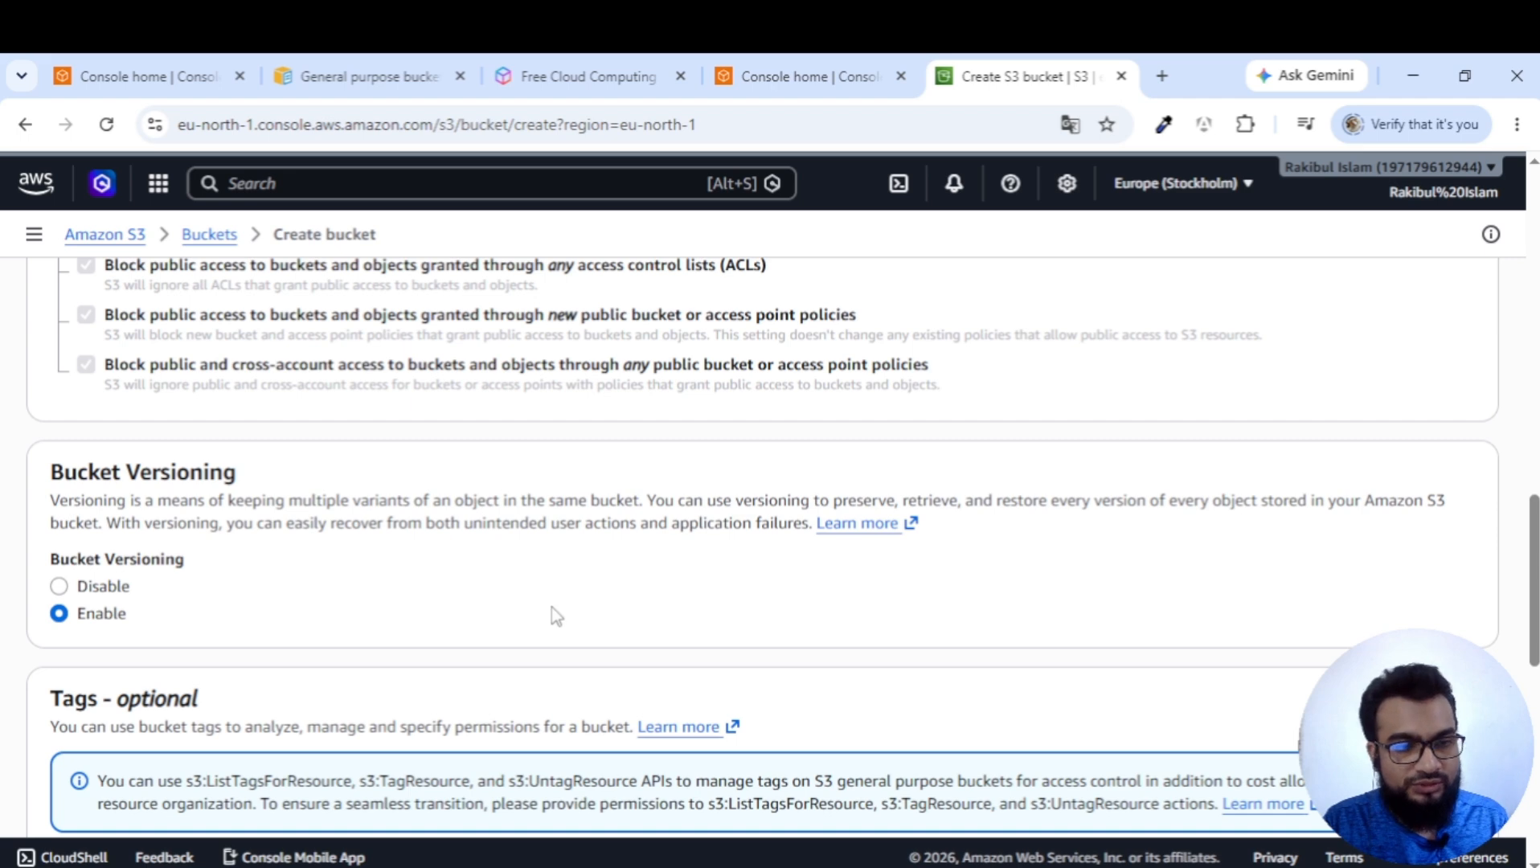
Add an empty tag to the new bucket and remove it again.
scroll(553, 615, down, 3)
scroll(417, 635, down, 2)
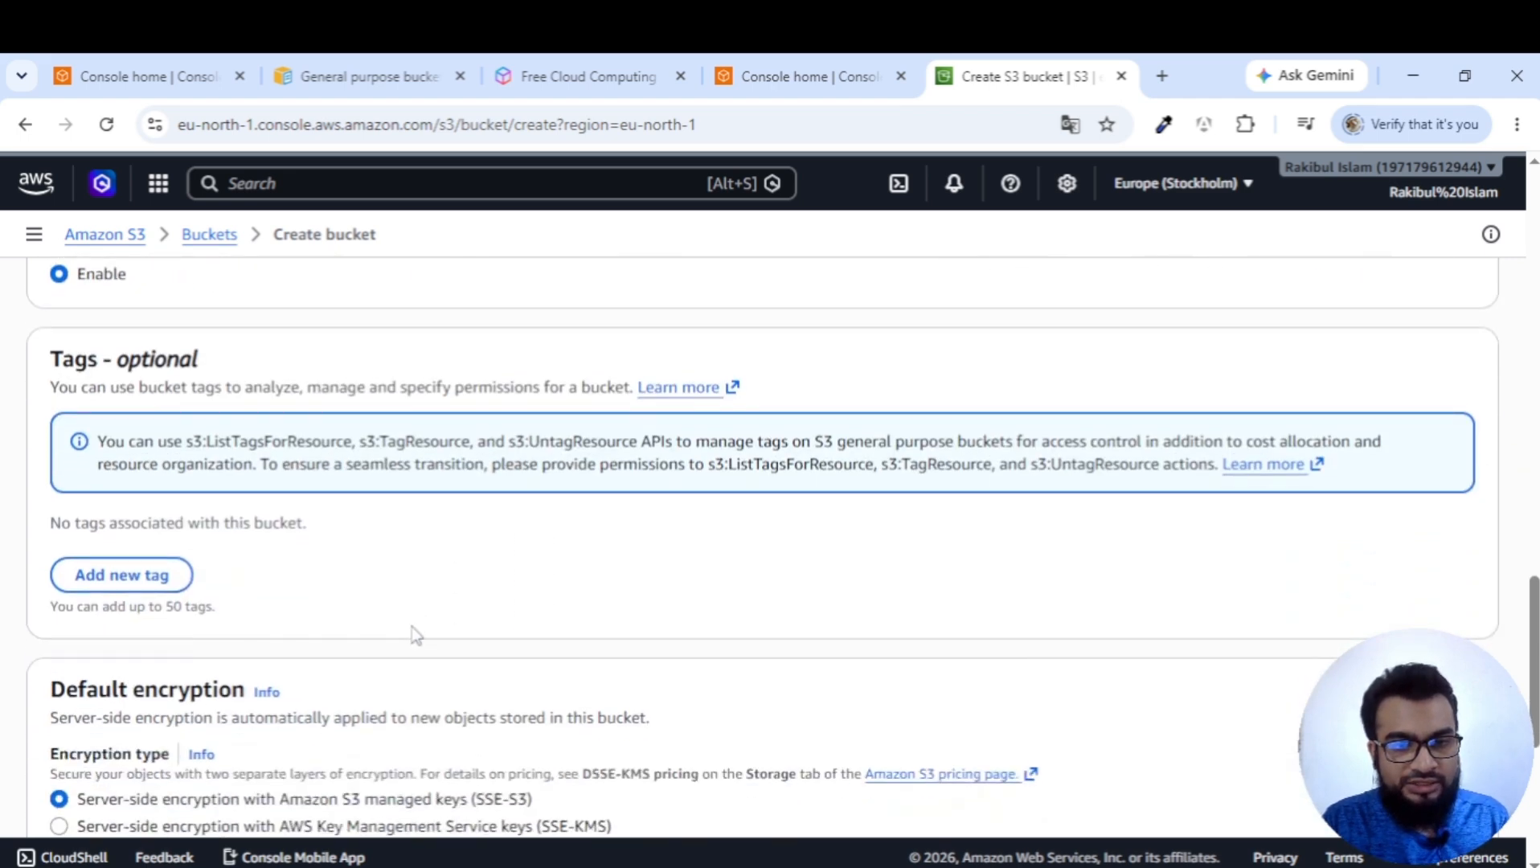
click(133, 577)
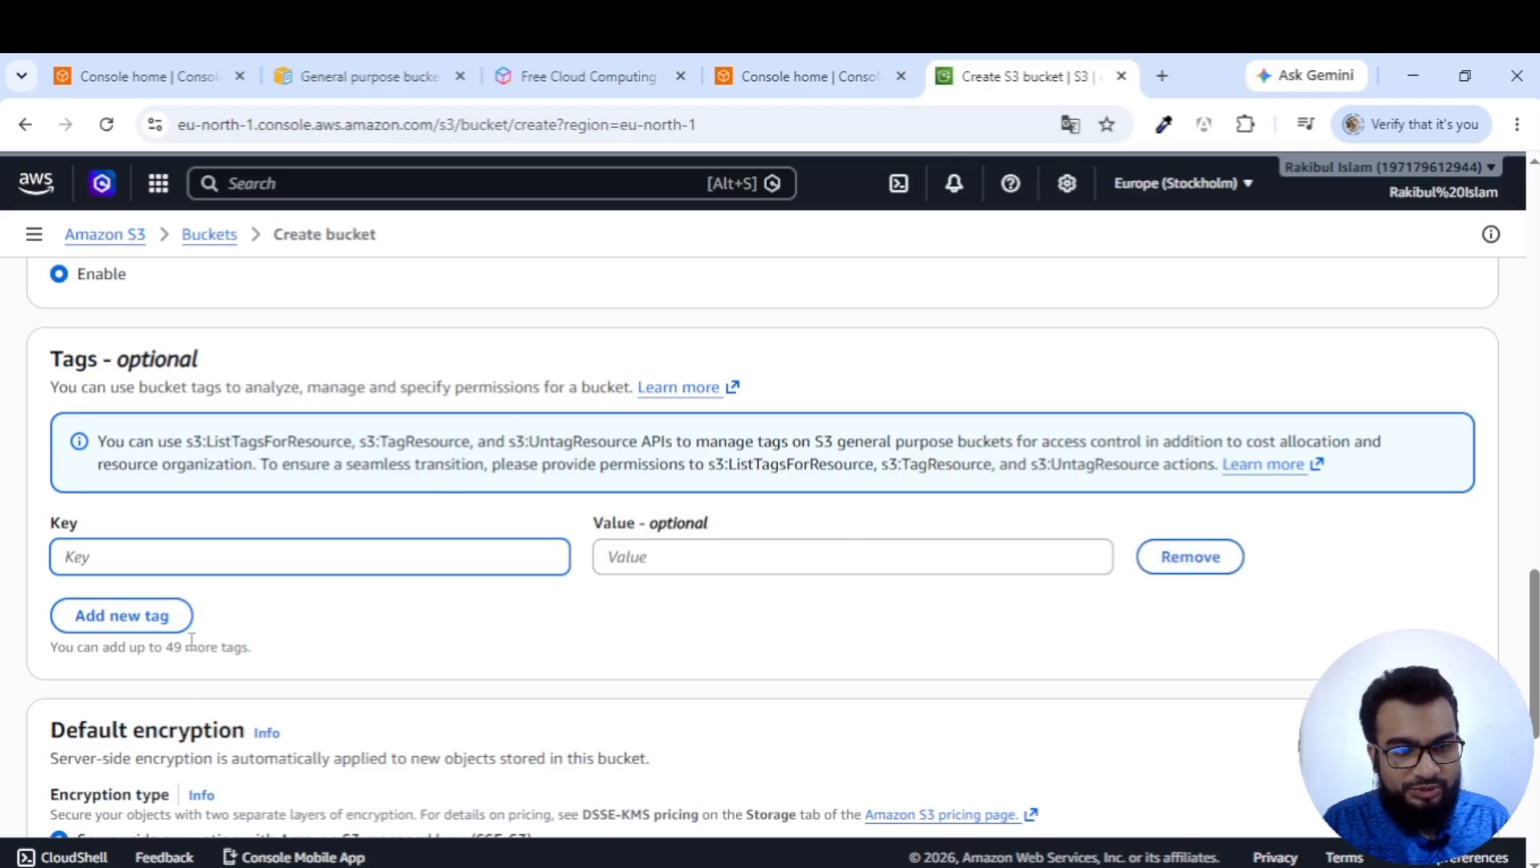
click(1157, 563)
Examine the default encryption and Bucket Key options, and expand the advanced settings to view Object Lock.
scroll(450, 667, down, 1)
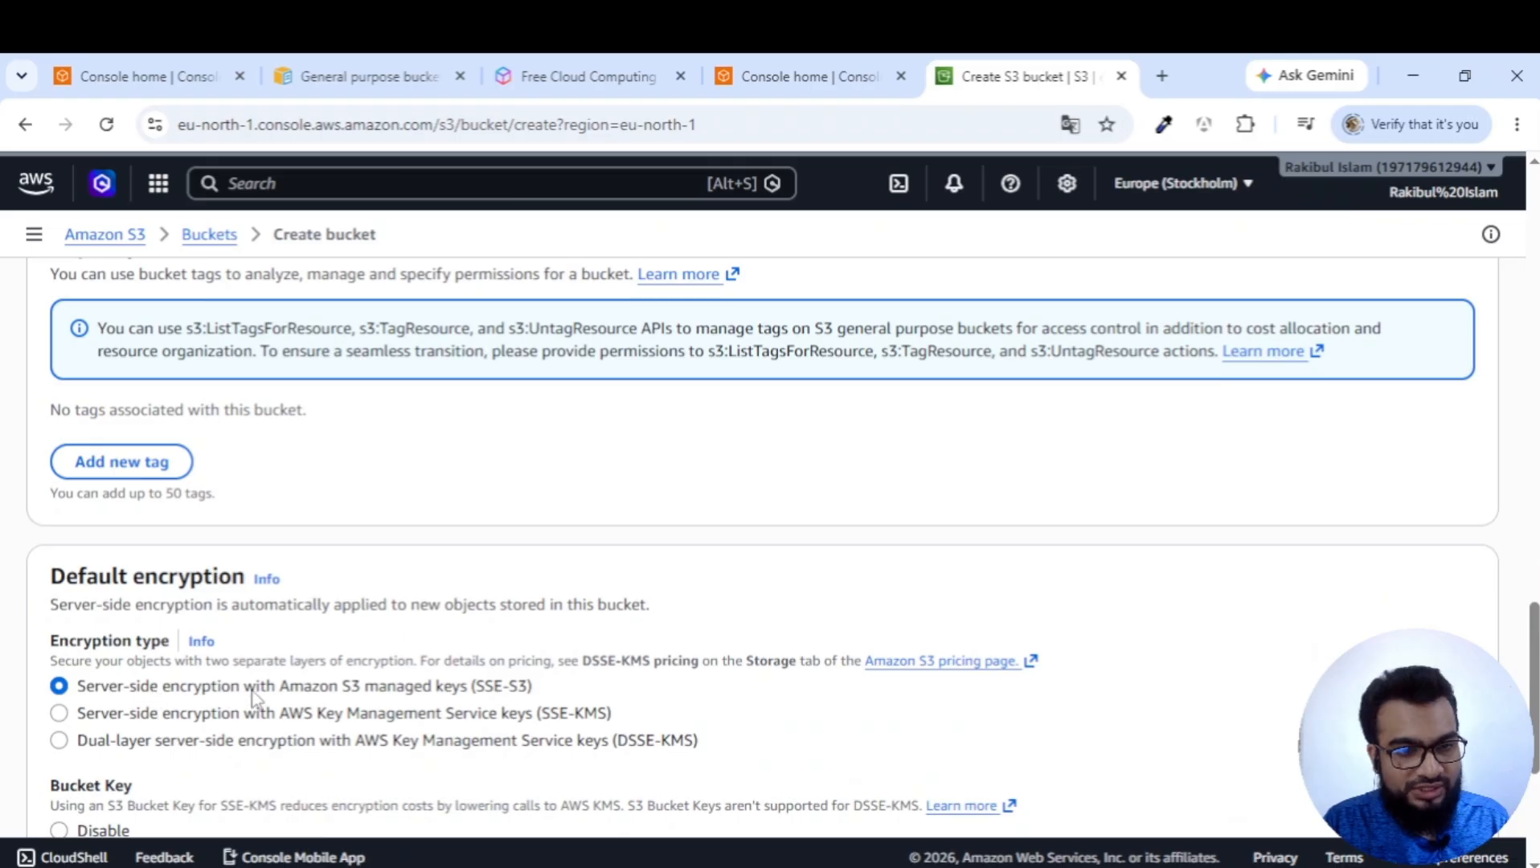
scroll(433, 697, down, 2)
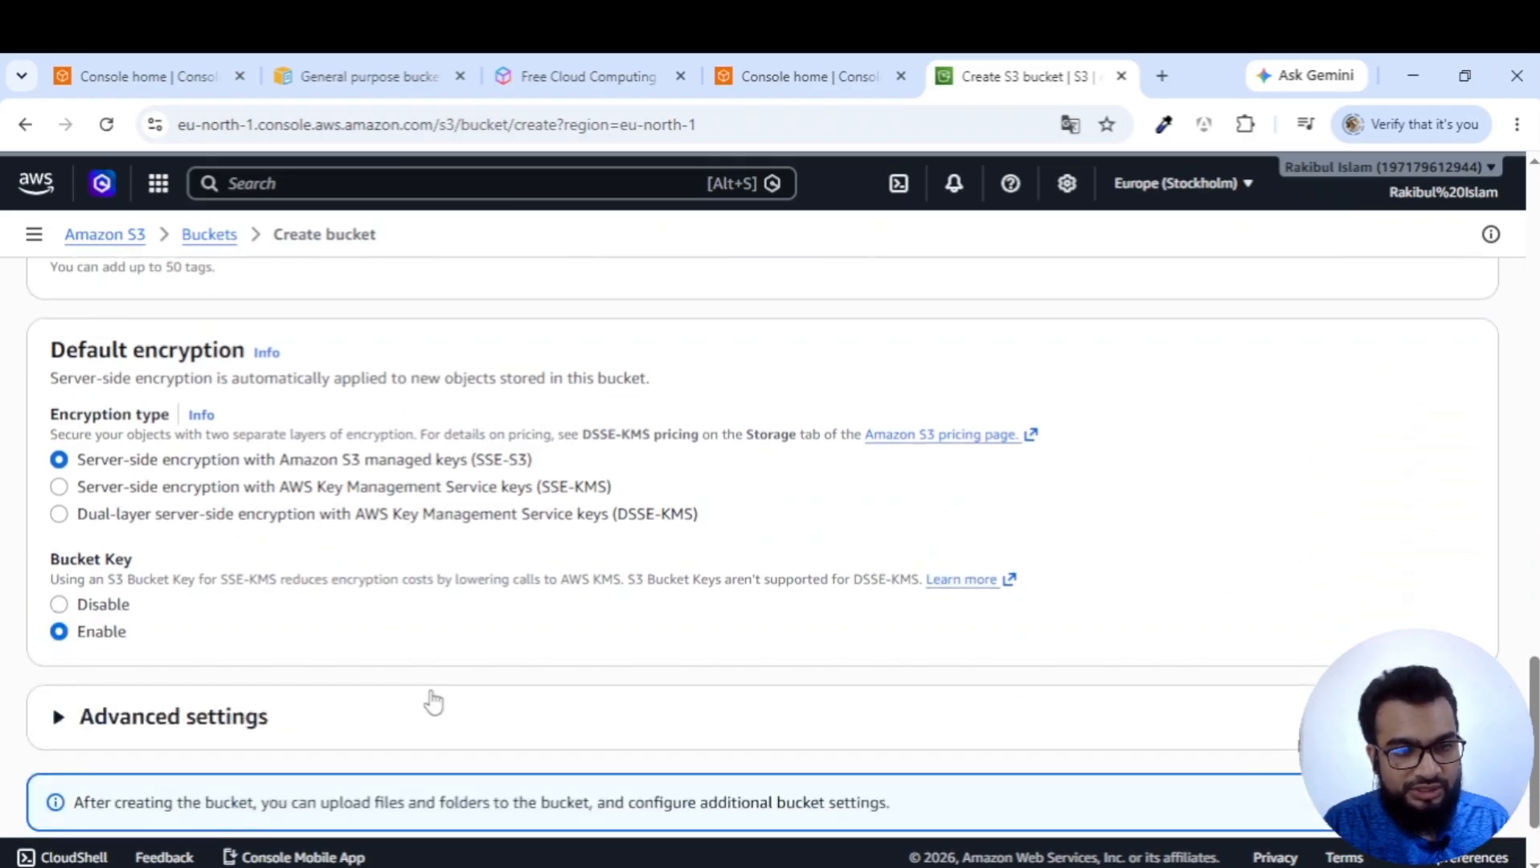
scroll(120, 642, down, 1)
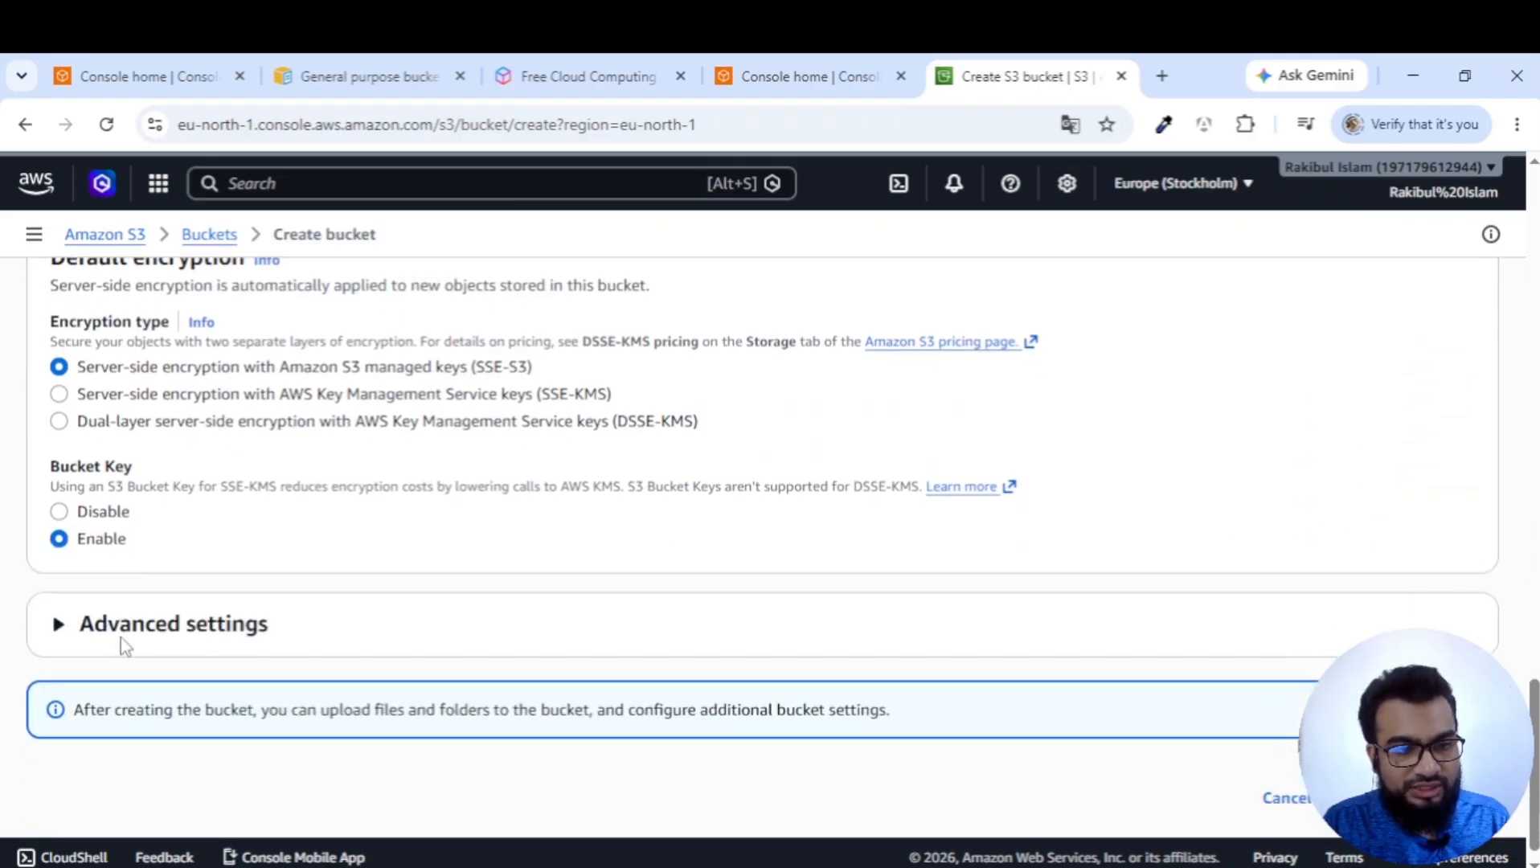
click(282, 612)
scroll(283, 611, down, 2)
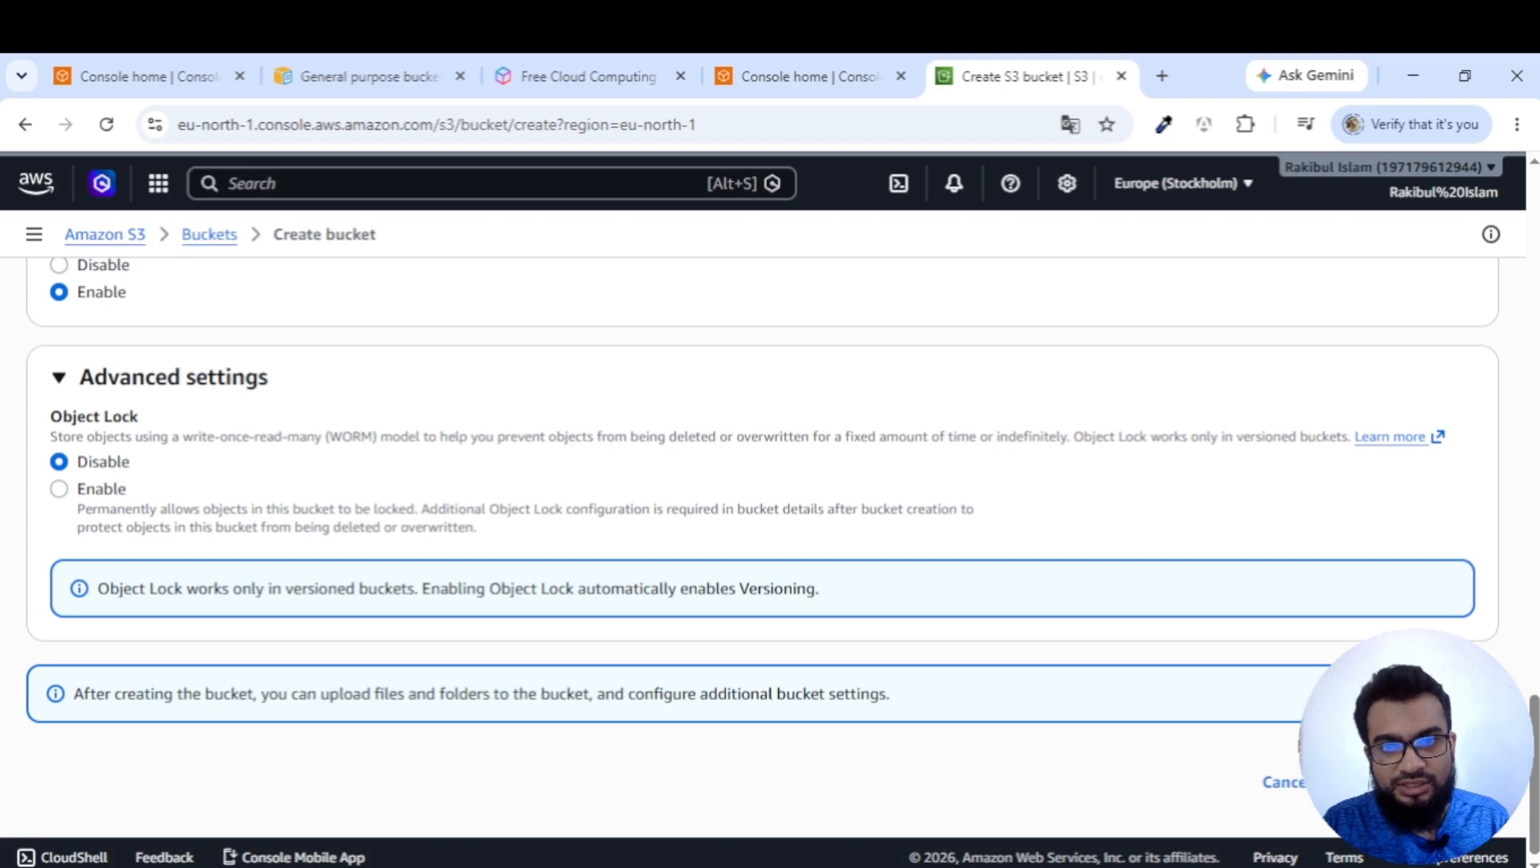
Leave the bucket creation form for the bucket list and open the upload page of the amzn-course-doc bucket.
scroll(897, 599, up, 20)
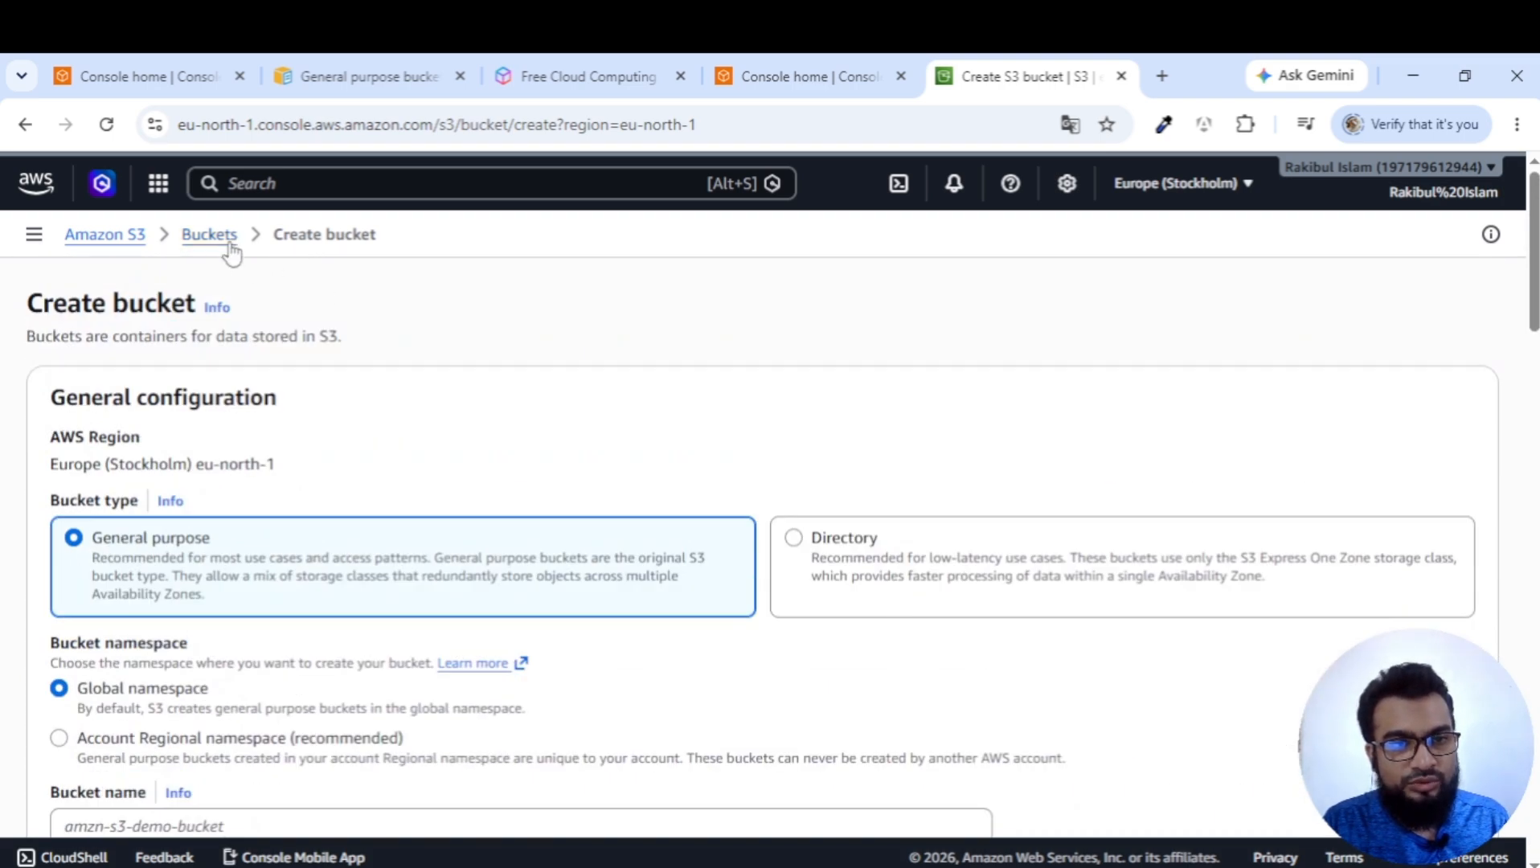
click(227, 241)
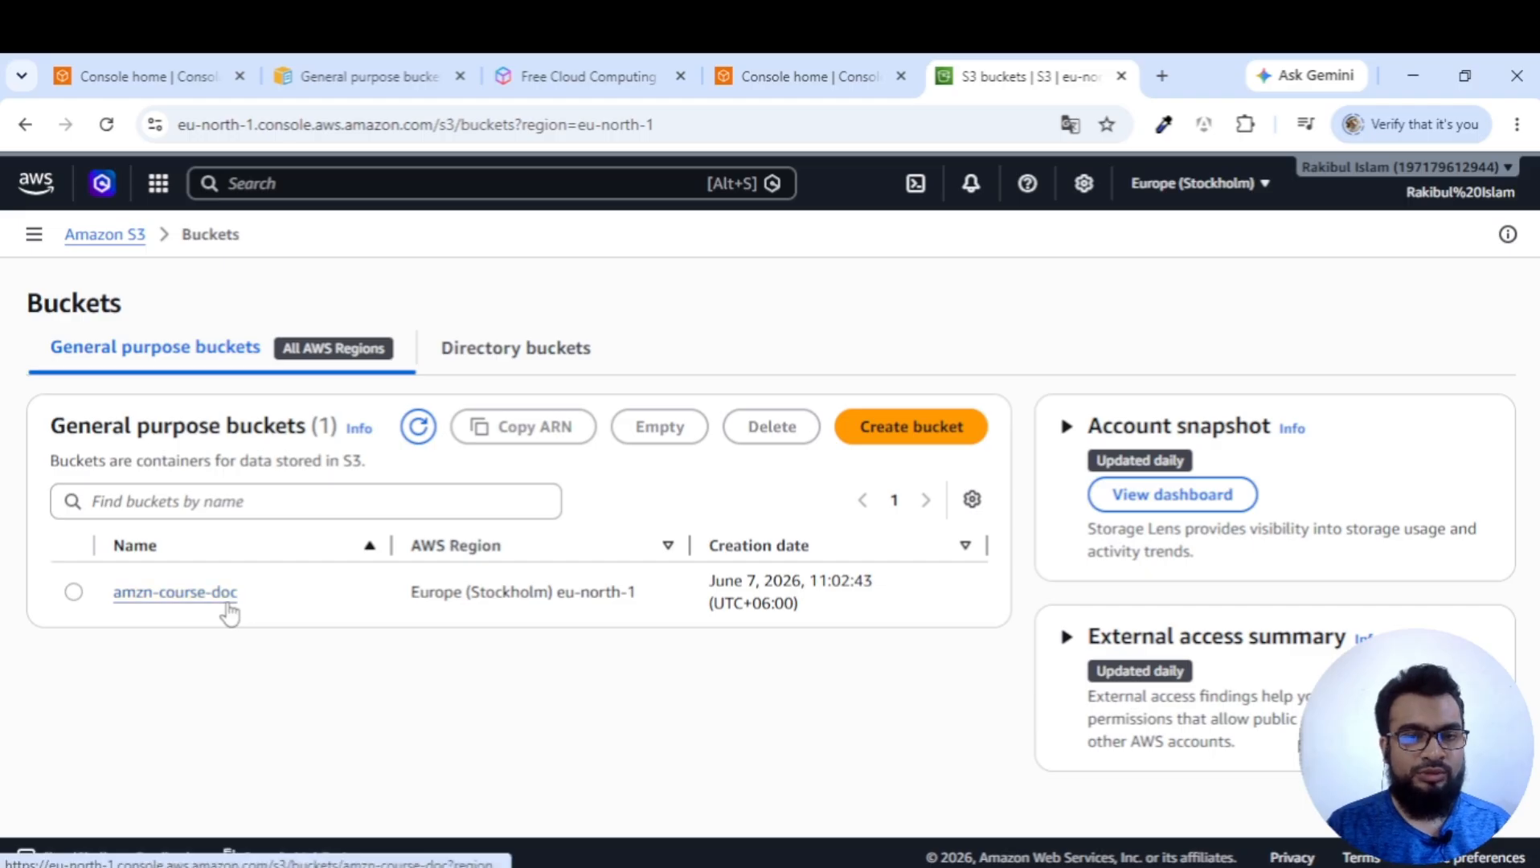
click(227, 605)
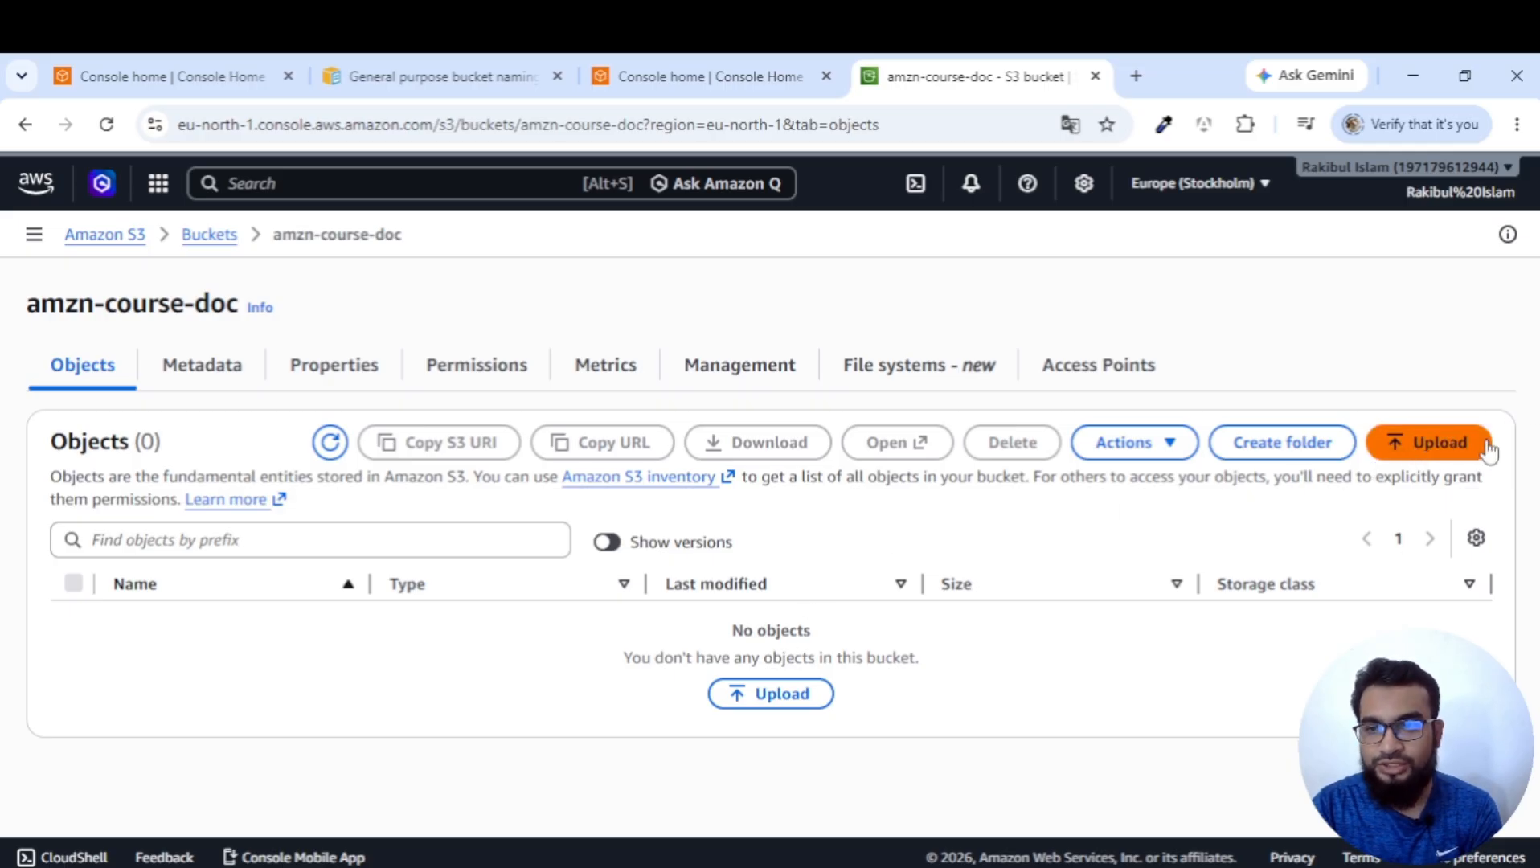
click(1402, 450)
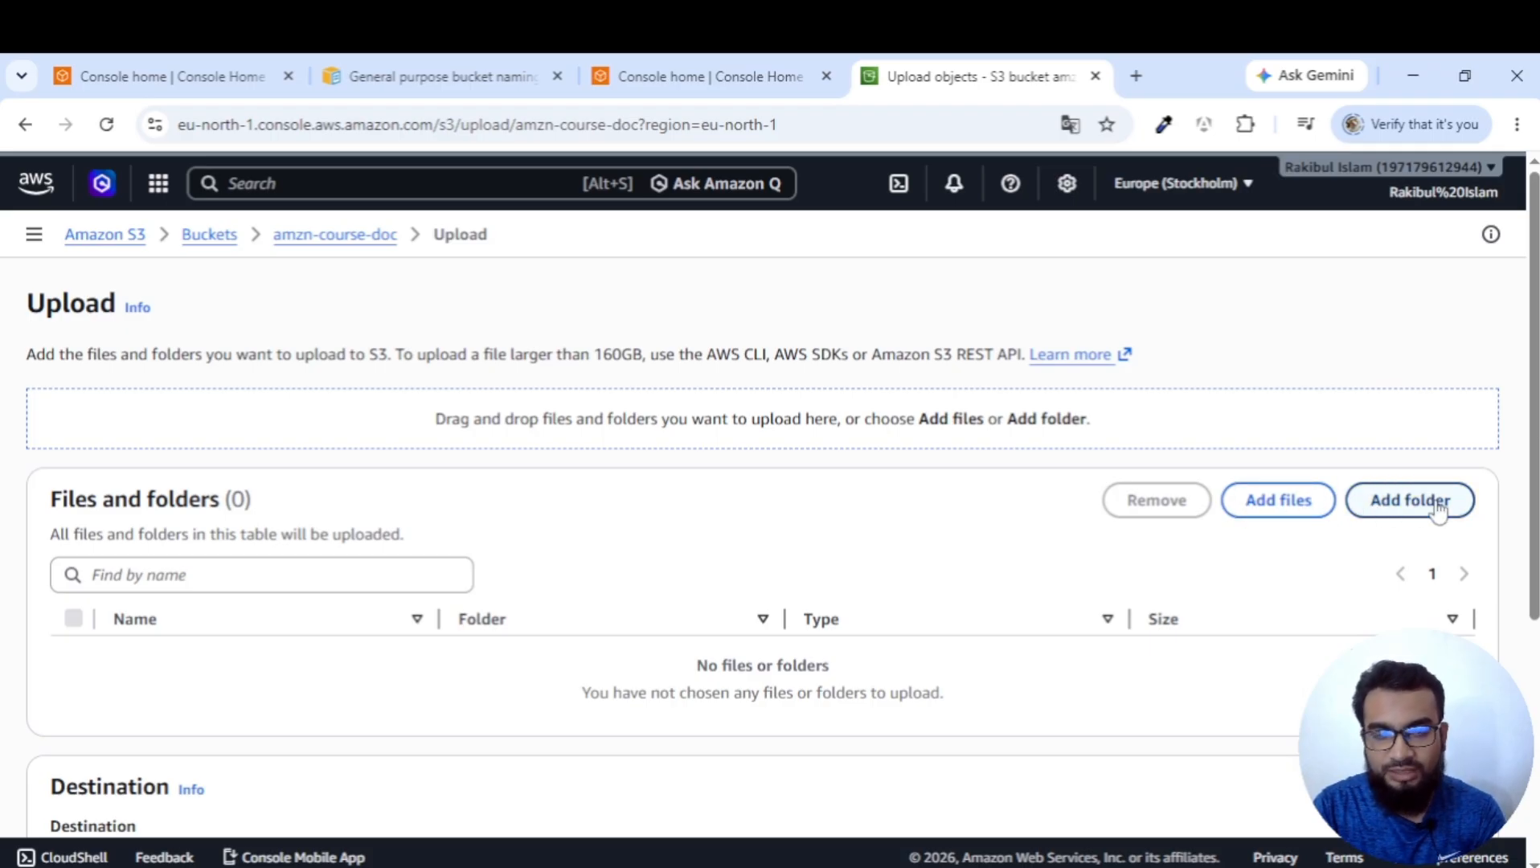
Add the aws-to-upload text file from the Downloads folder to the list of files to upload.
click(1282, 513)
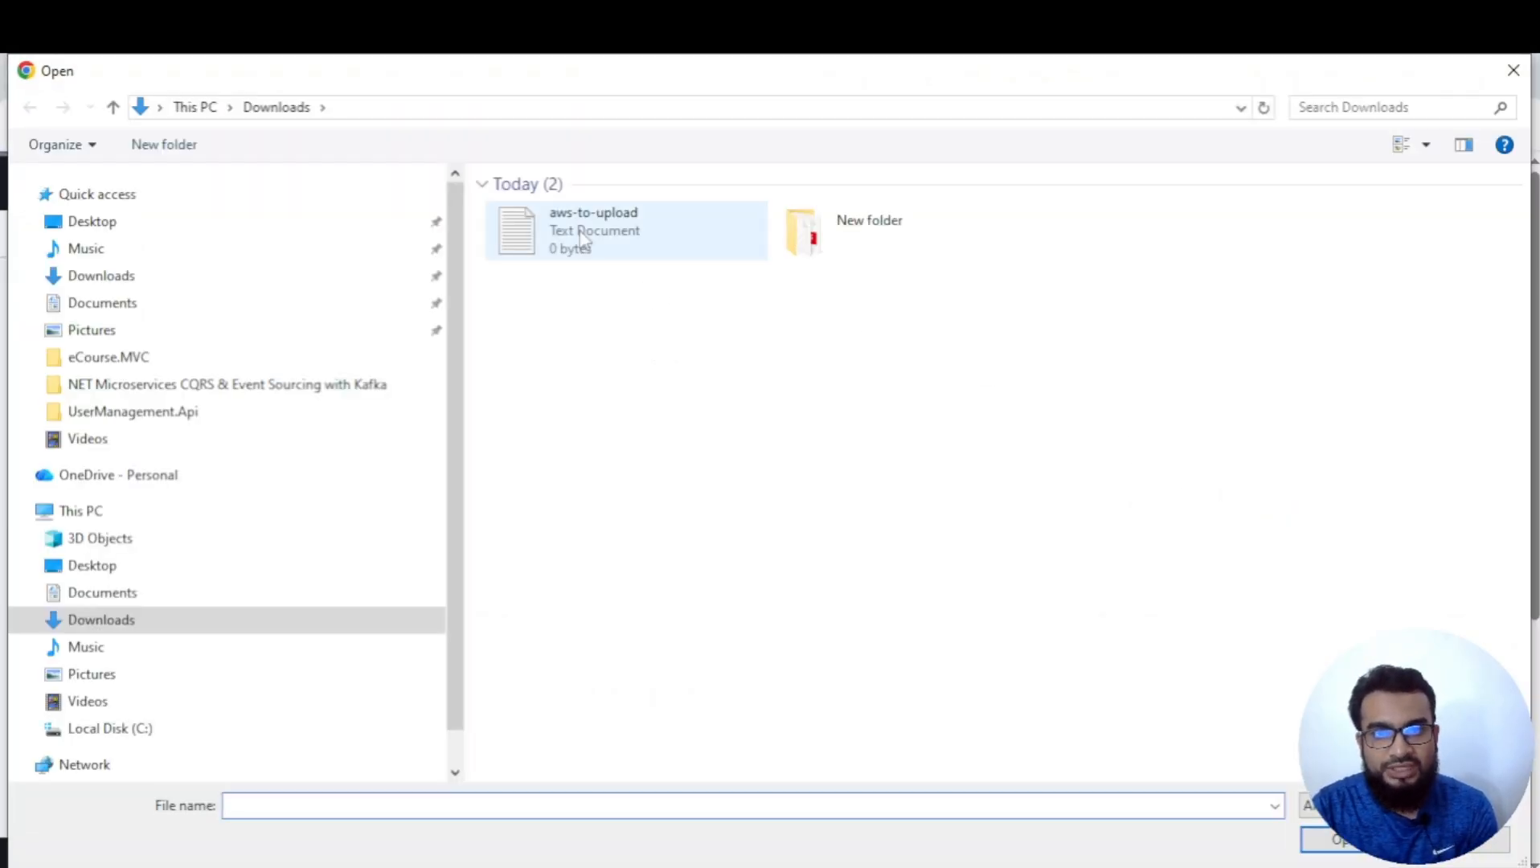
click(587, 247)
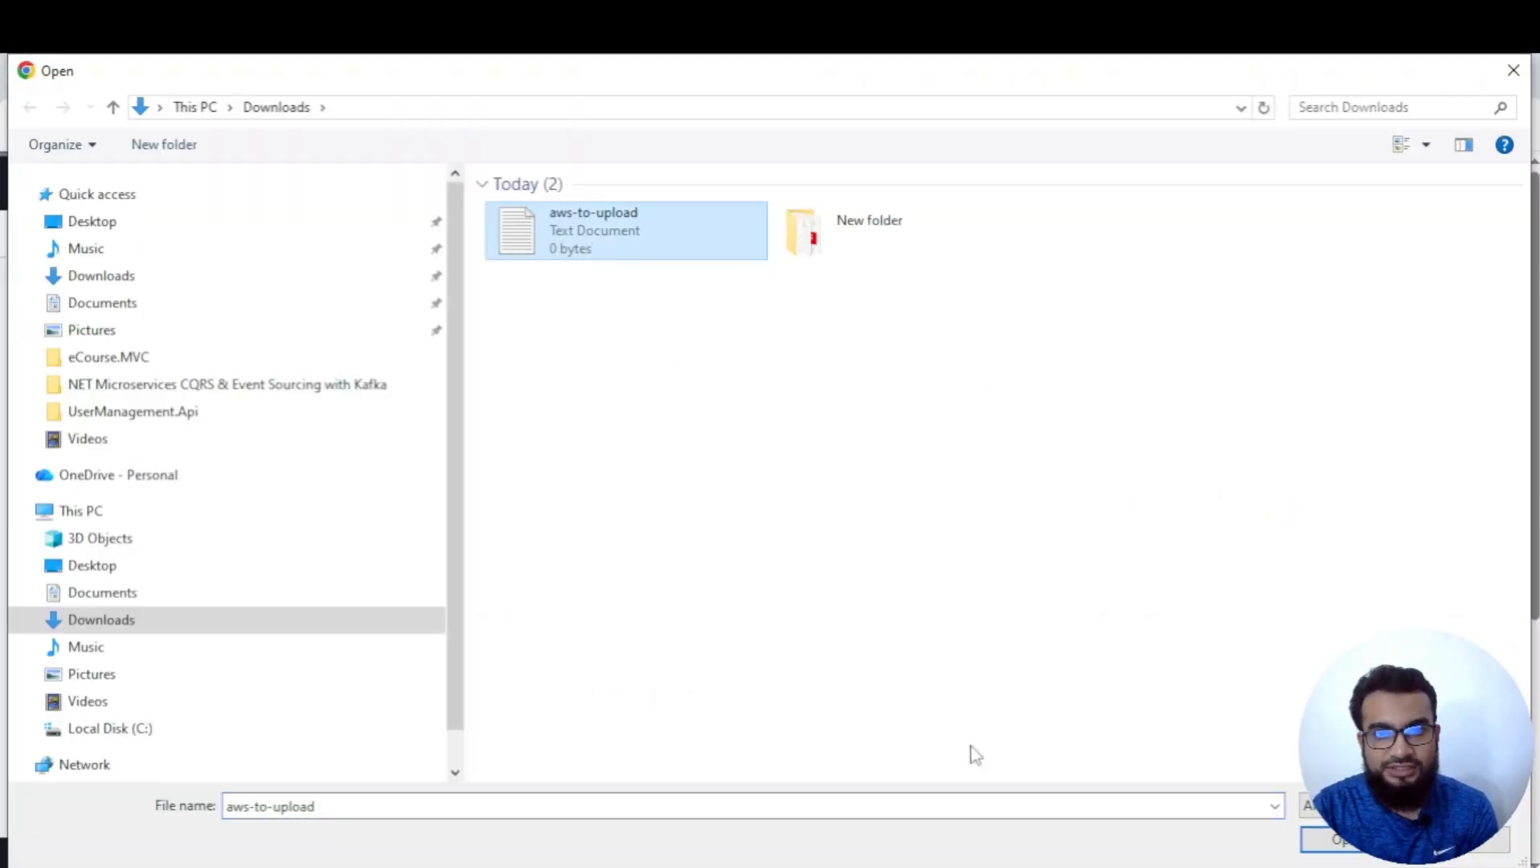
click(1309, 838)
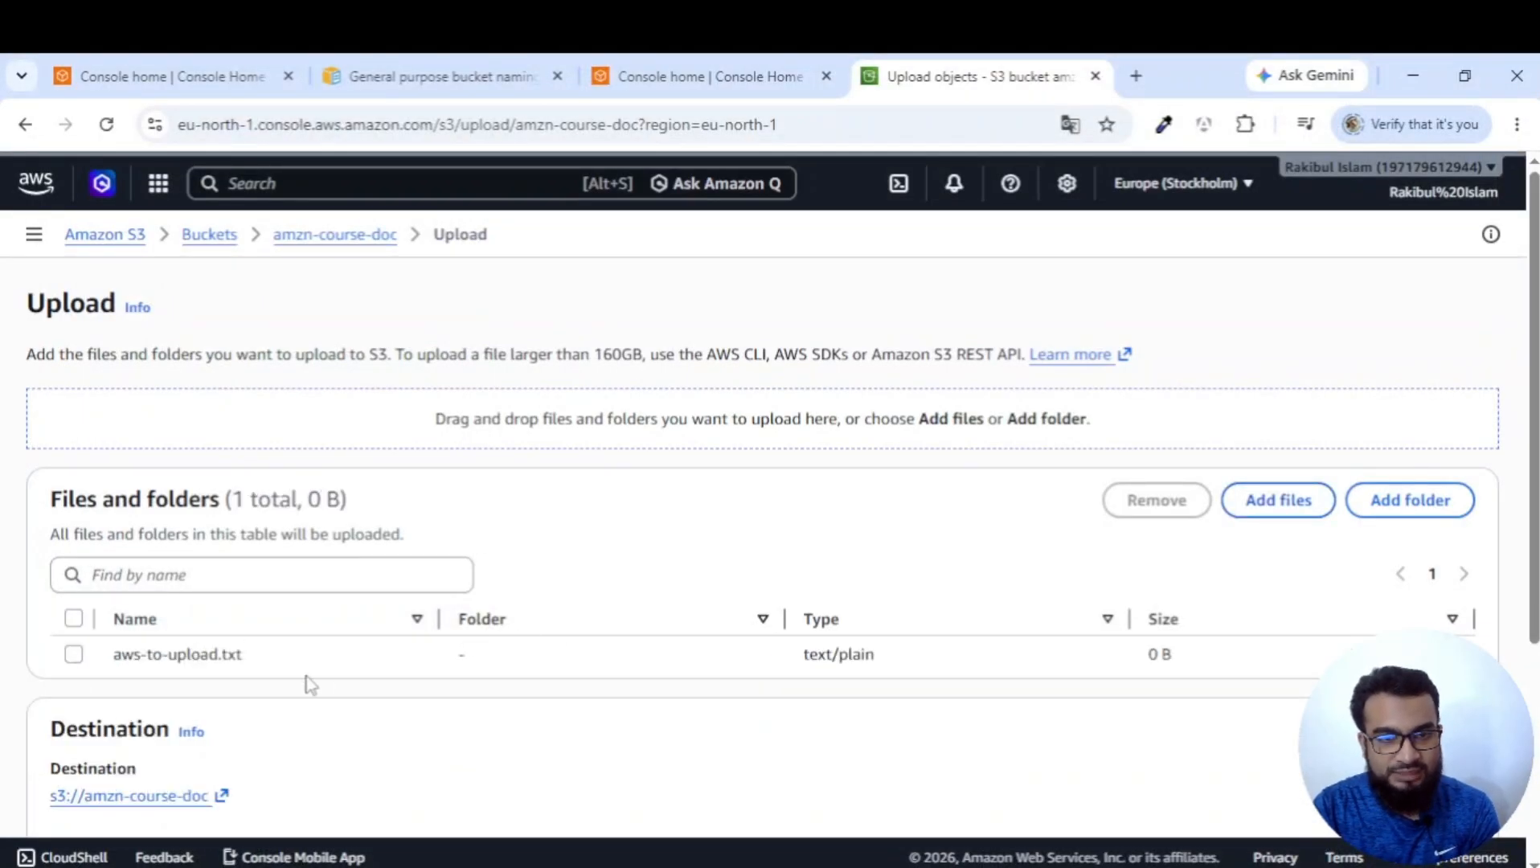
scroll(406, 669, down, 1)
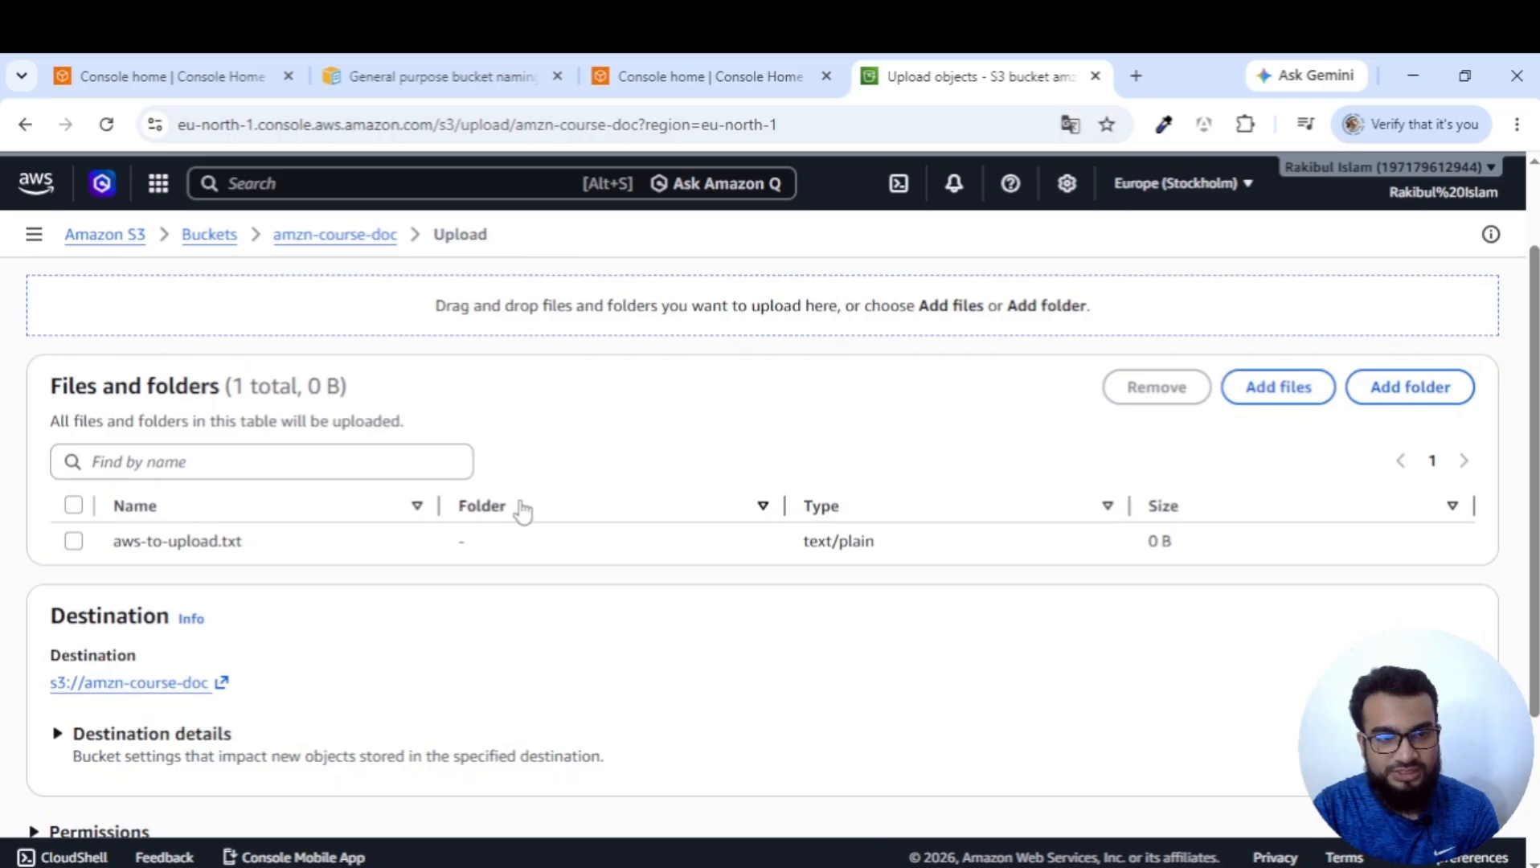
Expand the Permissions and Properties sections of the upload settings and read the object ownership note.
scroll(511, 524, down, 2)
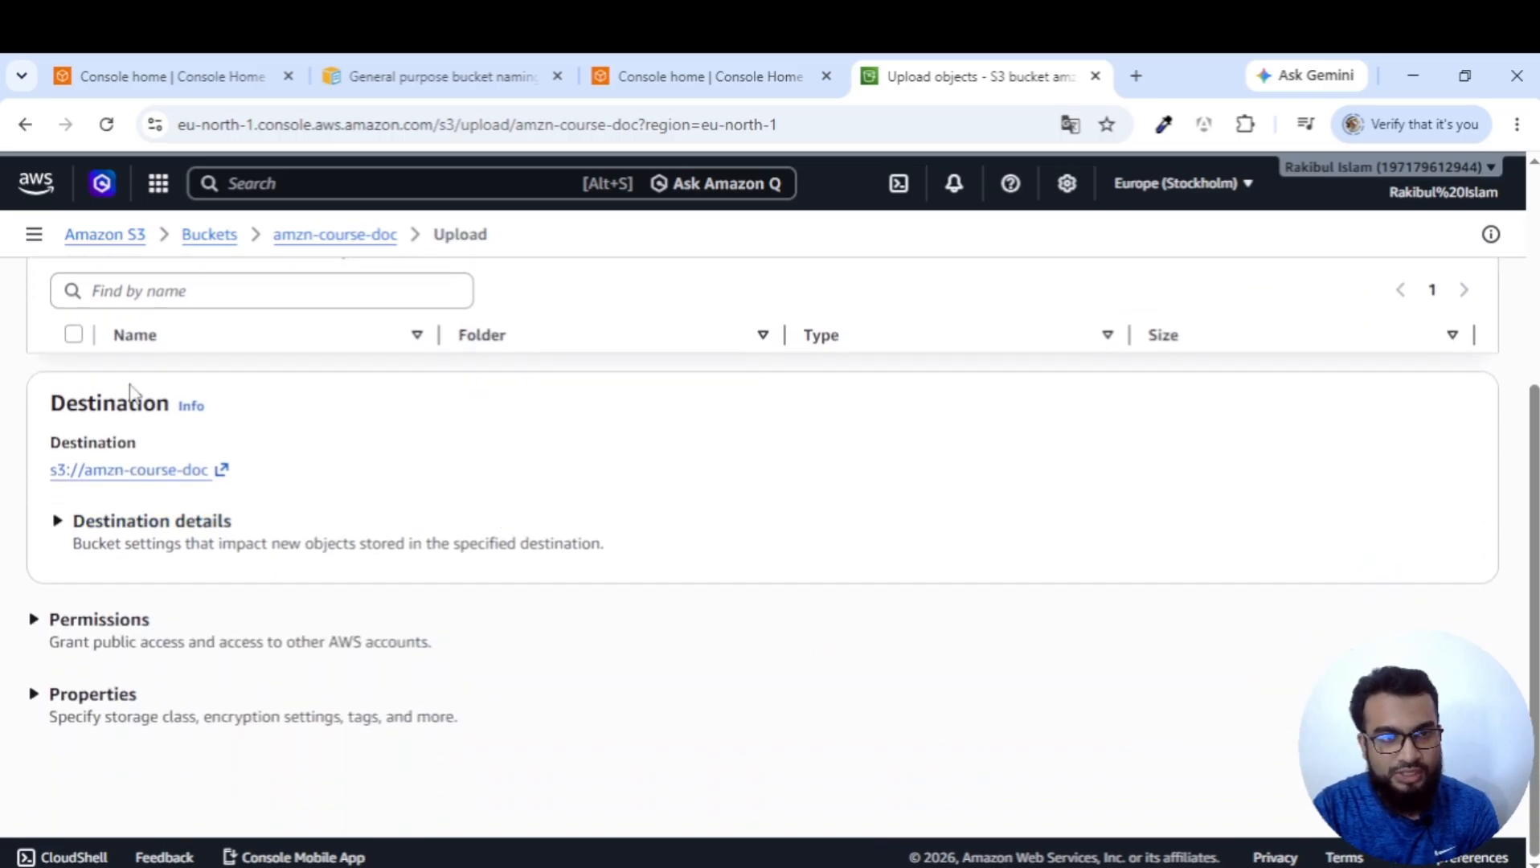
click(35, 628)
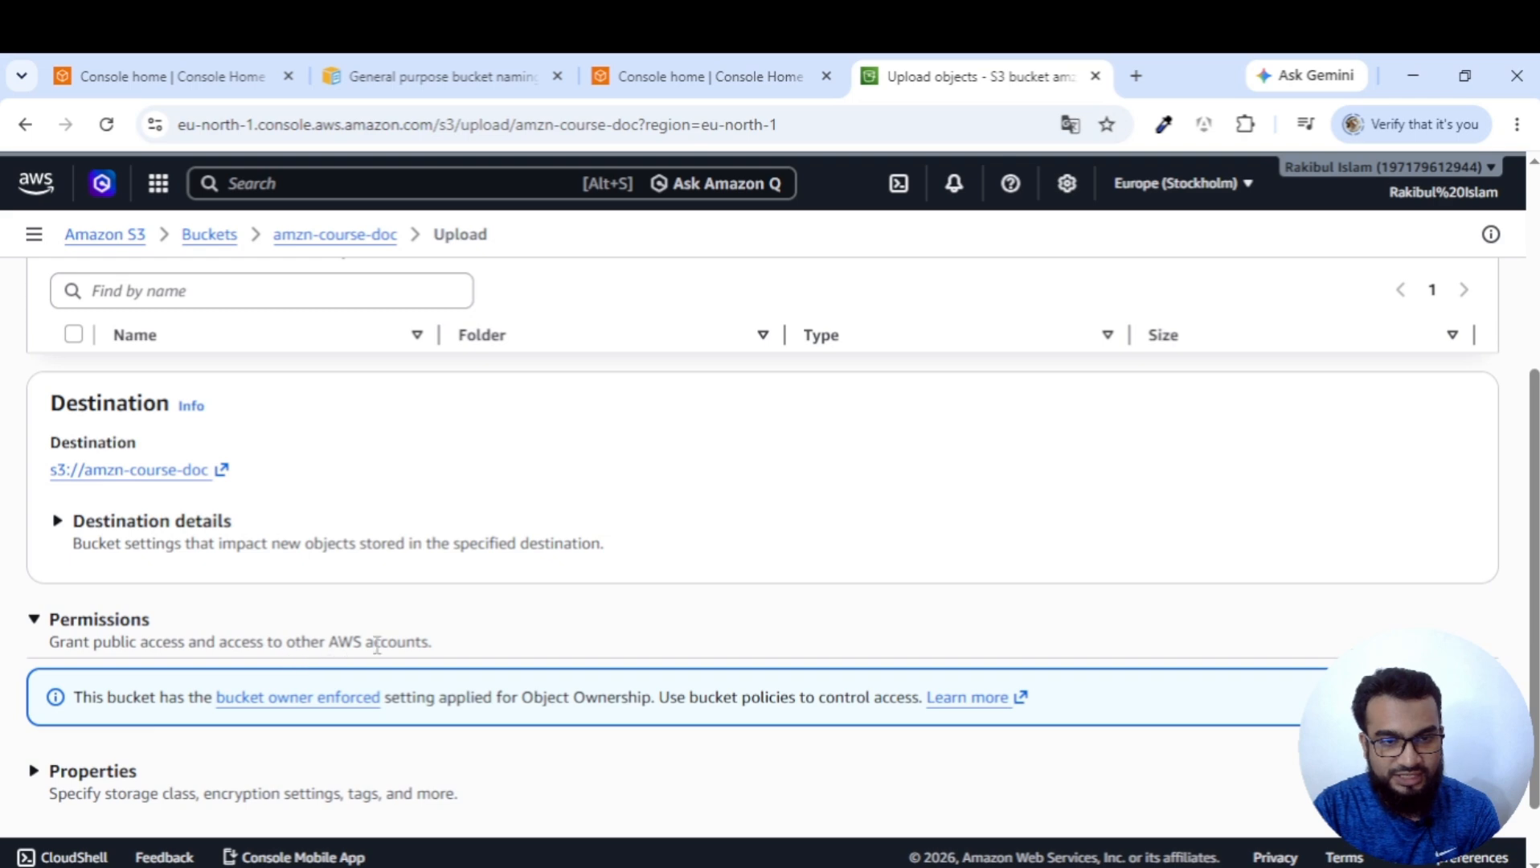
scroll(470, 652, down, 1)
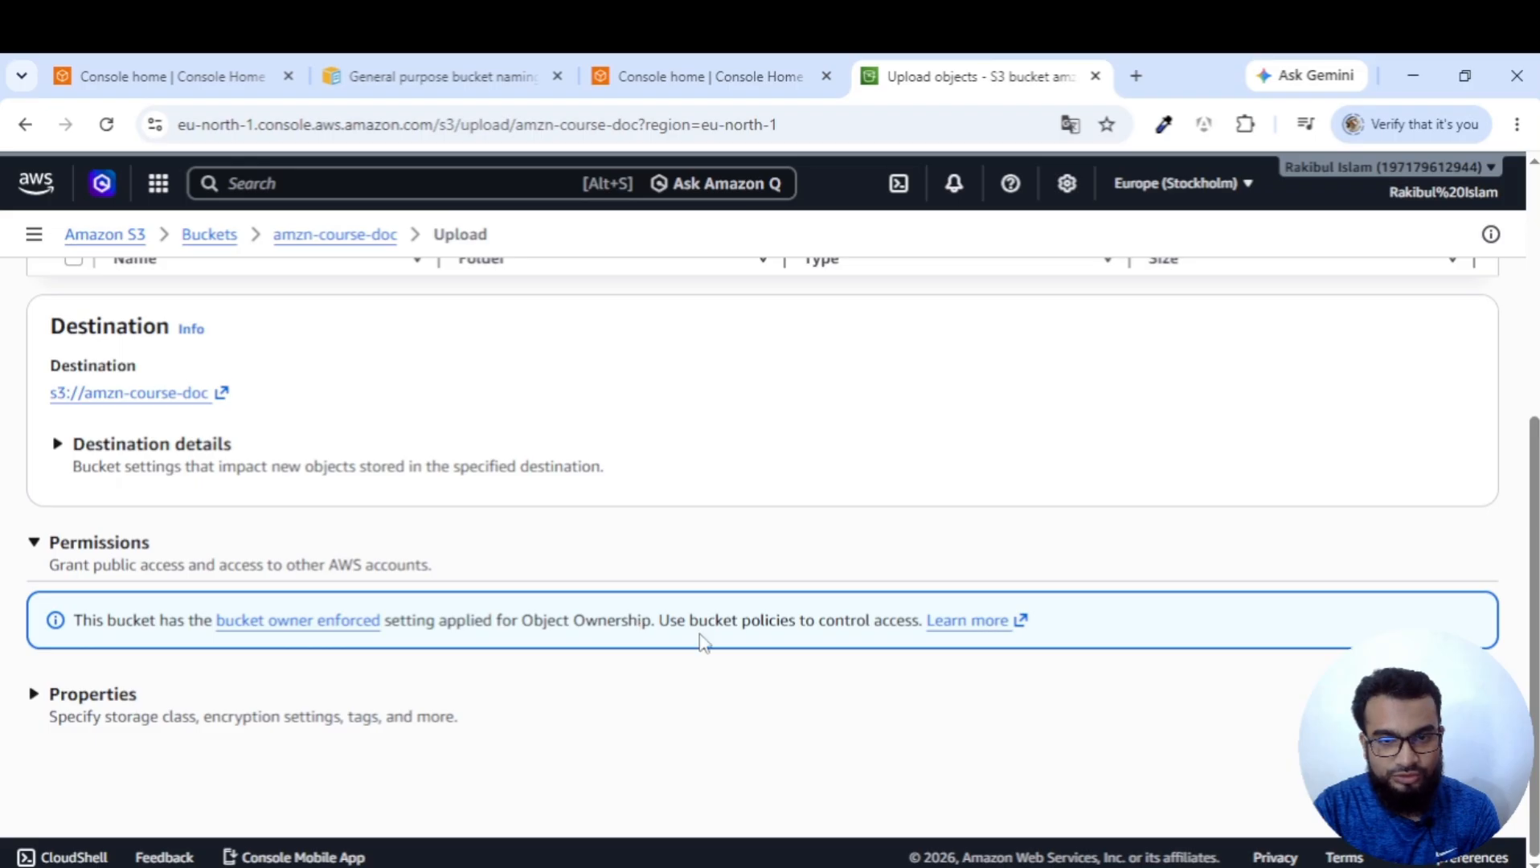
click(36, 706)
Examine the storage classes offered for the upload, comparing their intended use, availability zones, minimum storage duration and fees.
scroll(584, 526, down, 3)
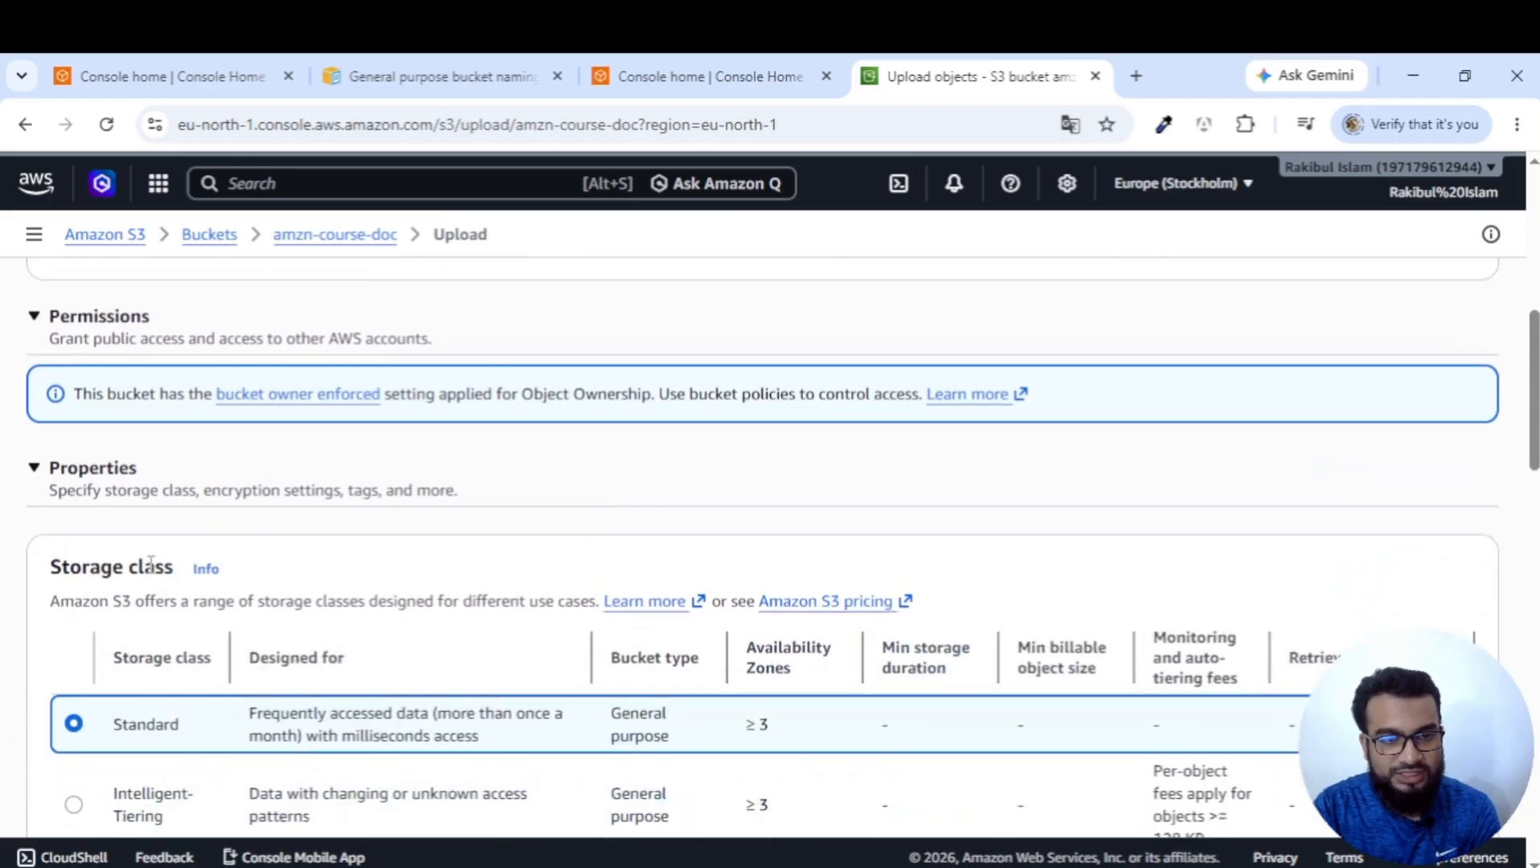
scroll(285, 591, down, 2)
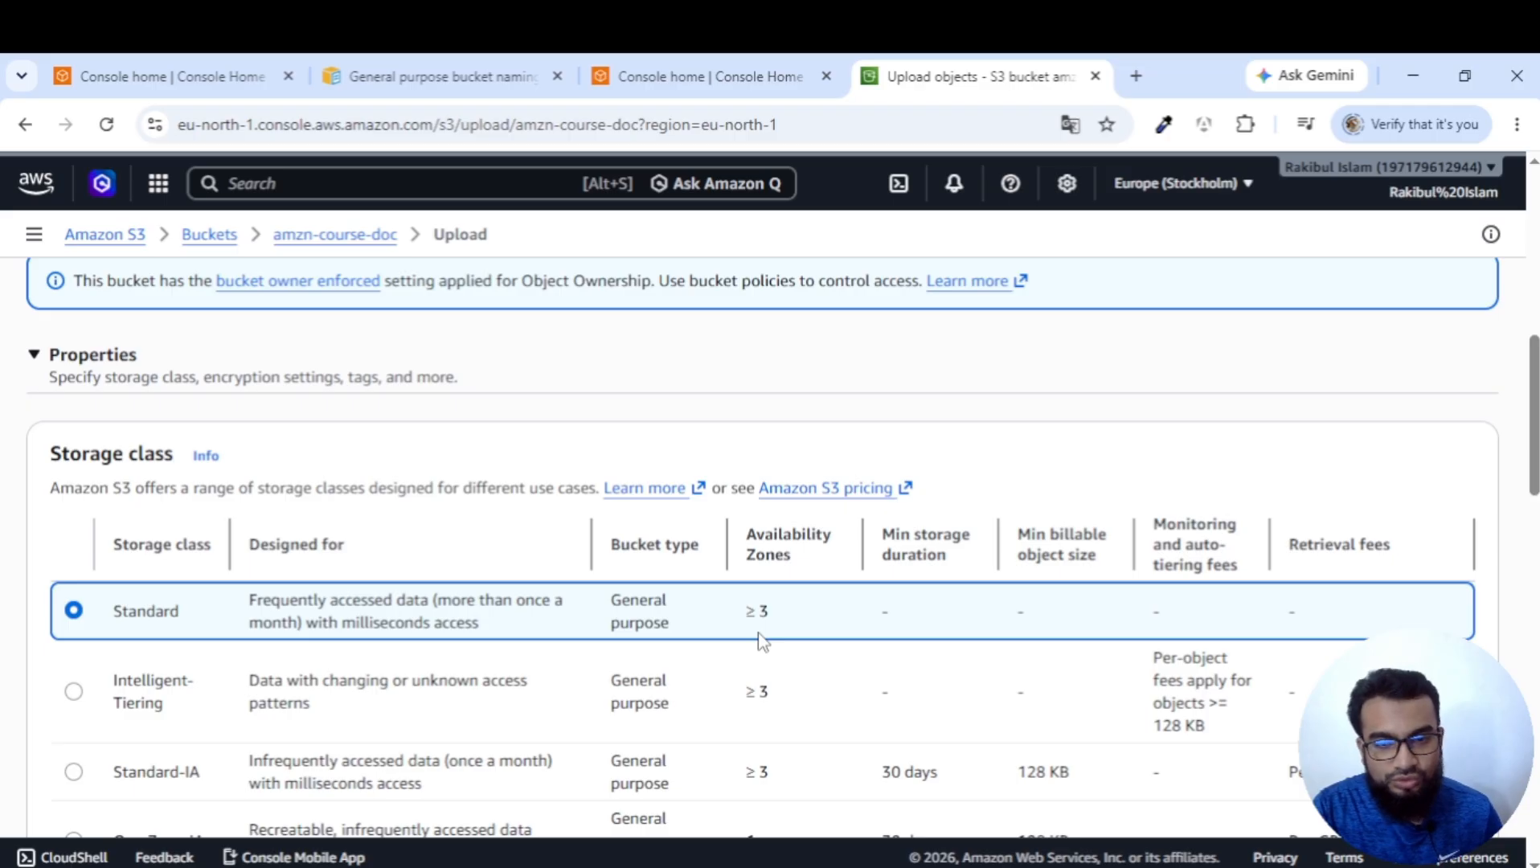
scroll(760, 639, down, 1)
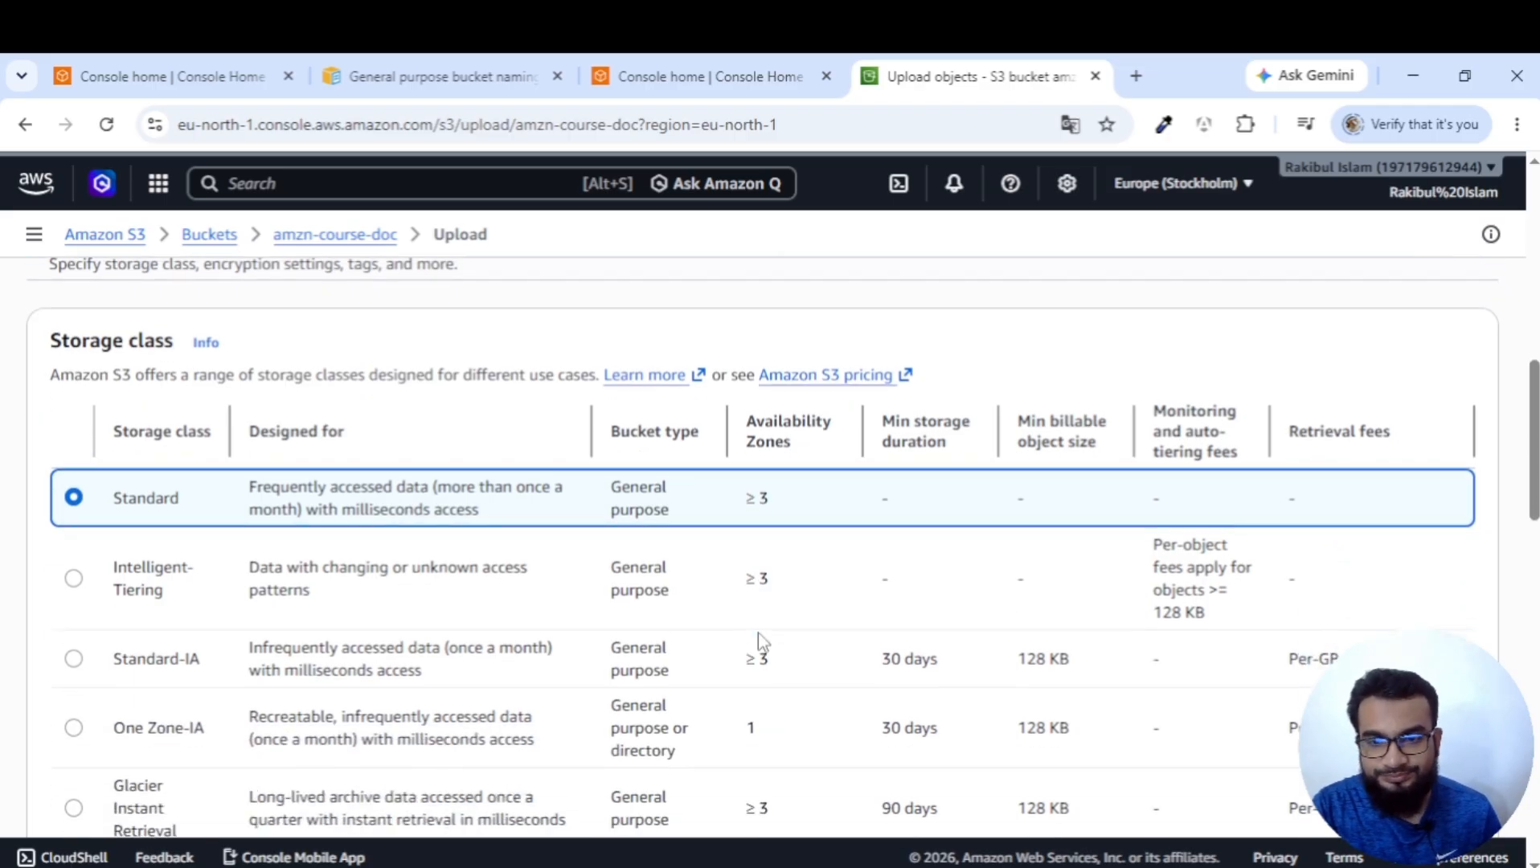
scroll(758, 633, down, 2)
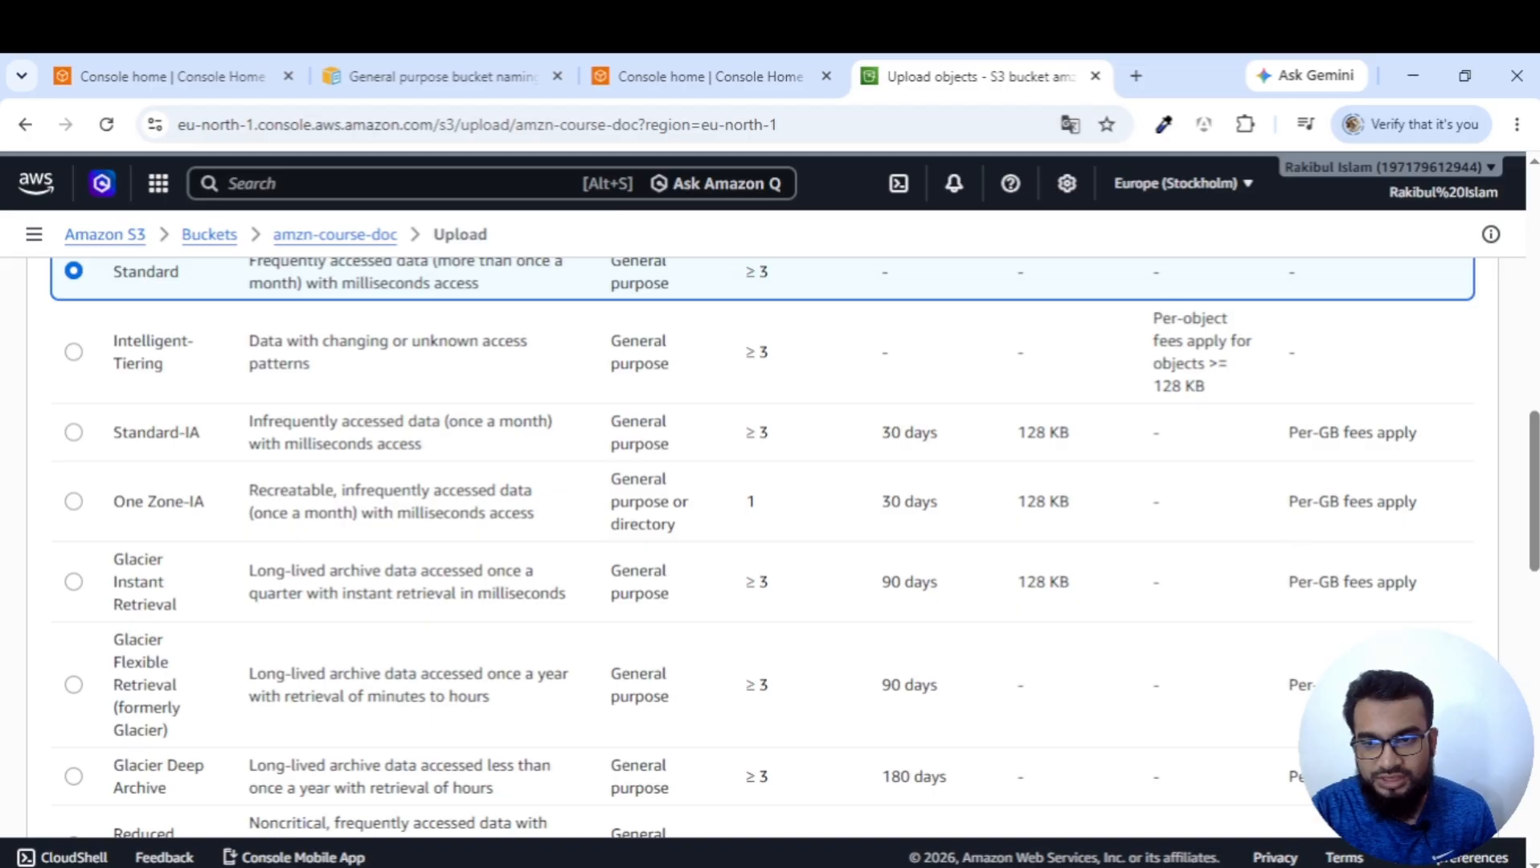
scroll(763, 547, down, 2)
scroll(763, 546, down, 3)
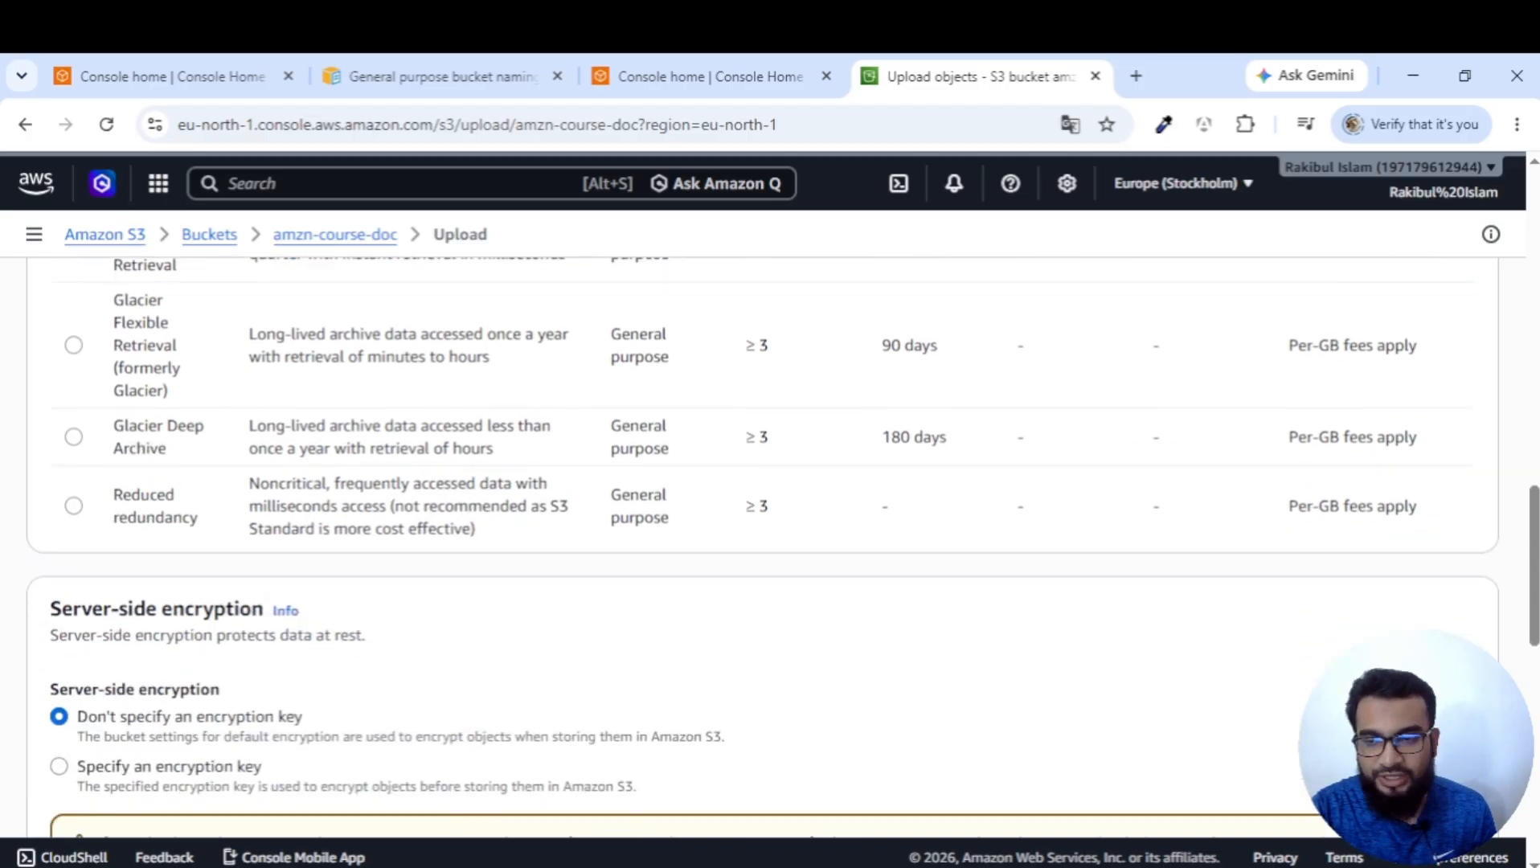
scroll(1276, 674, up, 5)
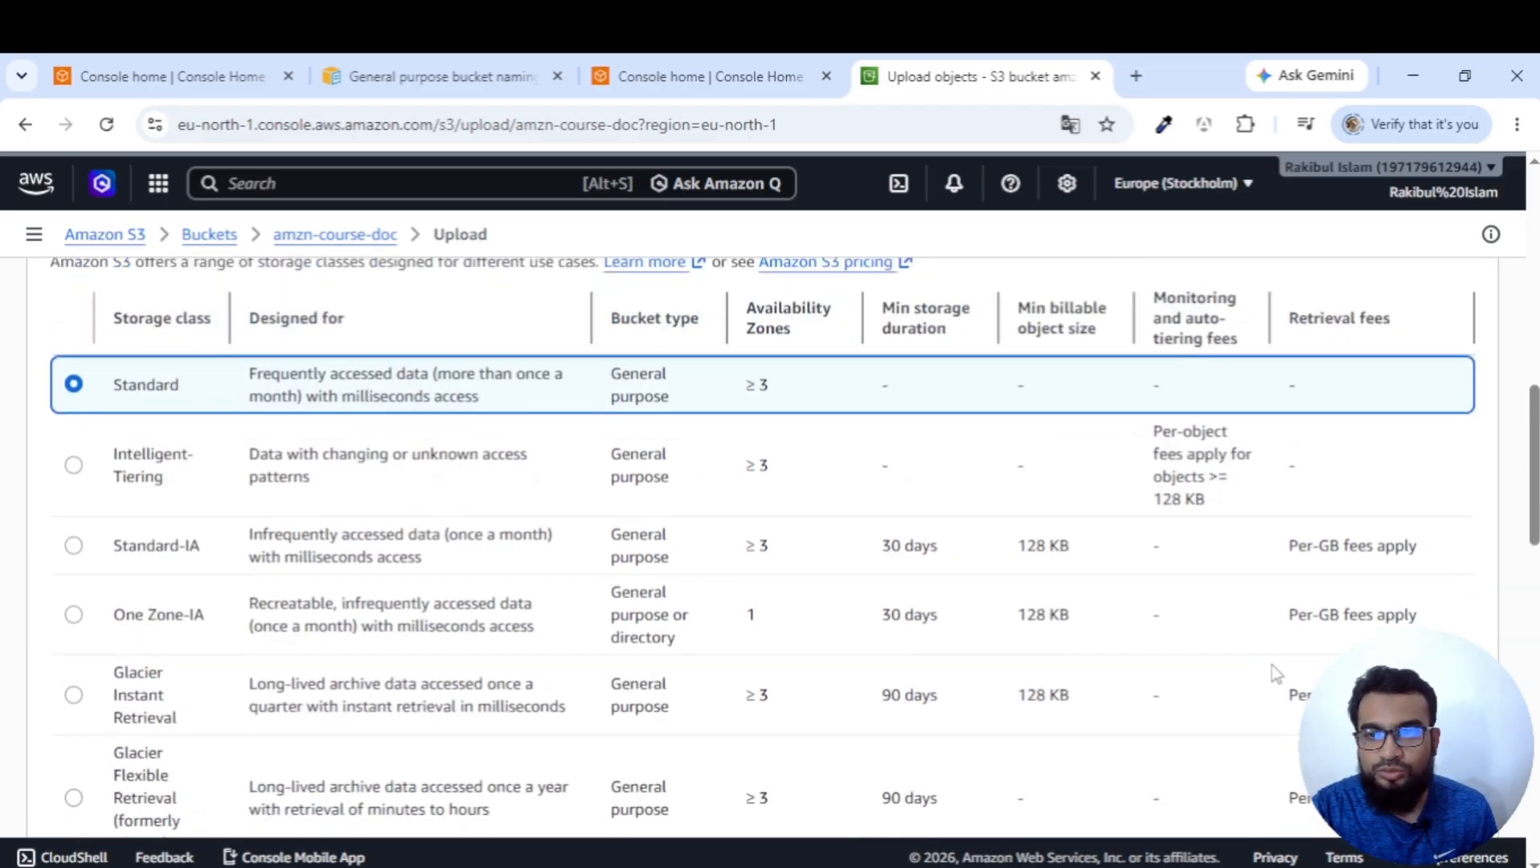
scroll(1276, 673, up, 5)
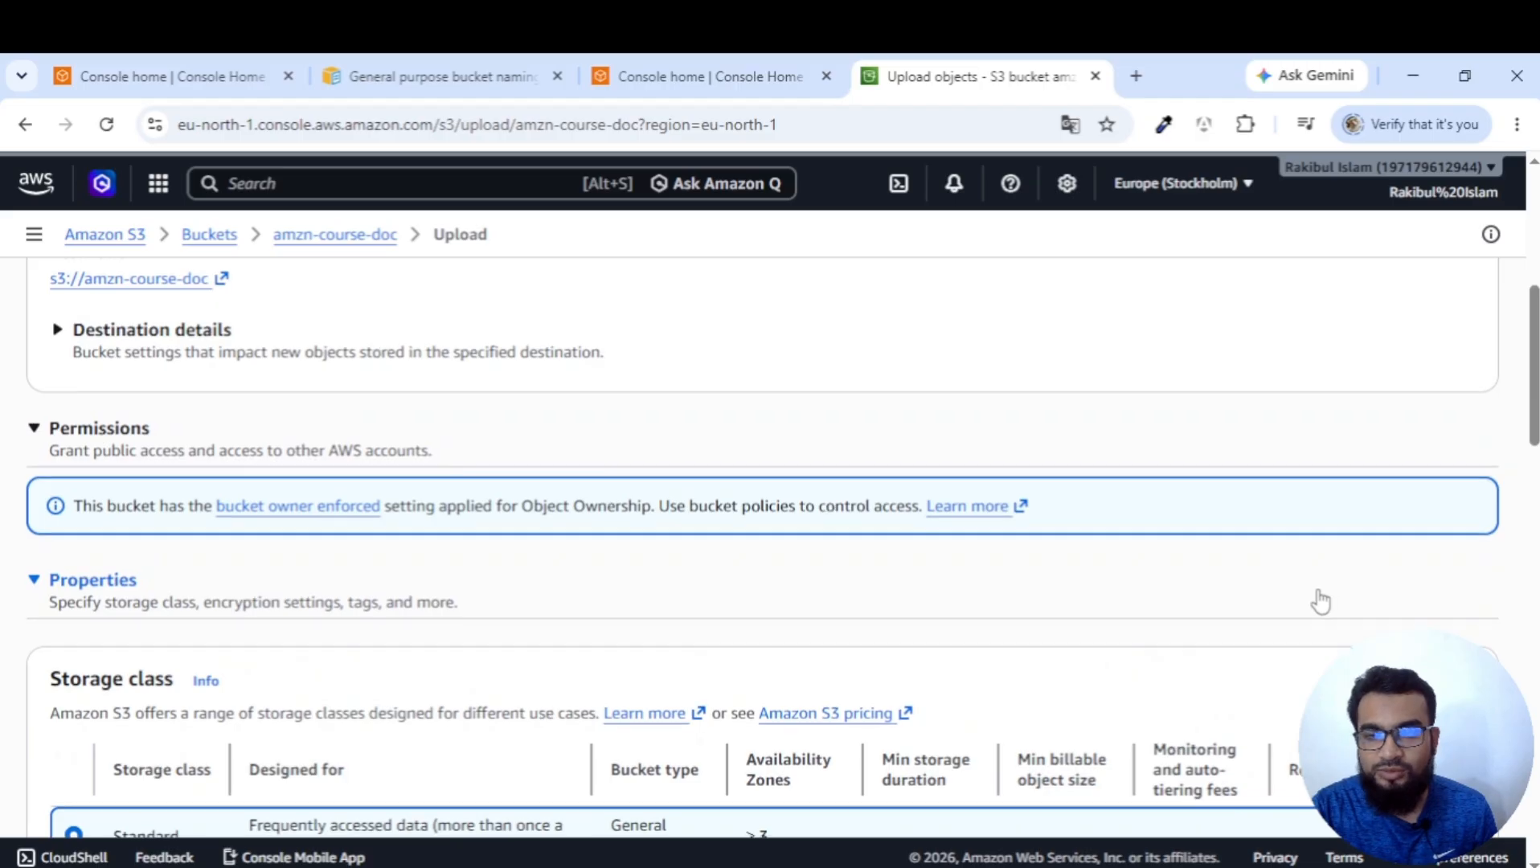
scroll(1320, 601, down, 6)
scroll(665, 560, up, 3)
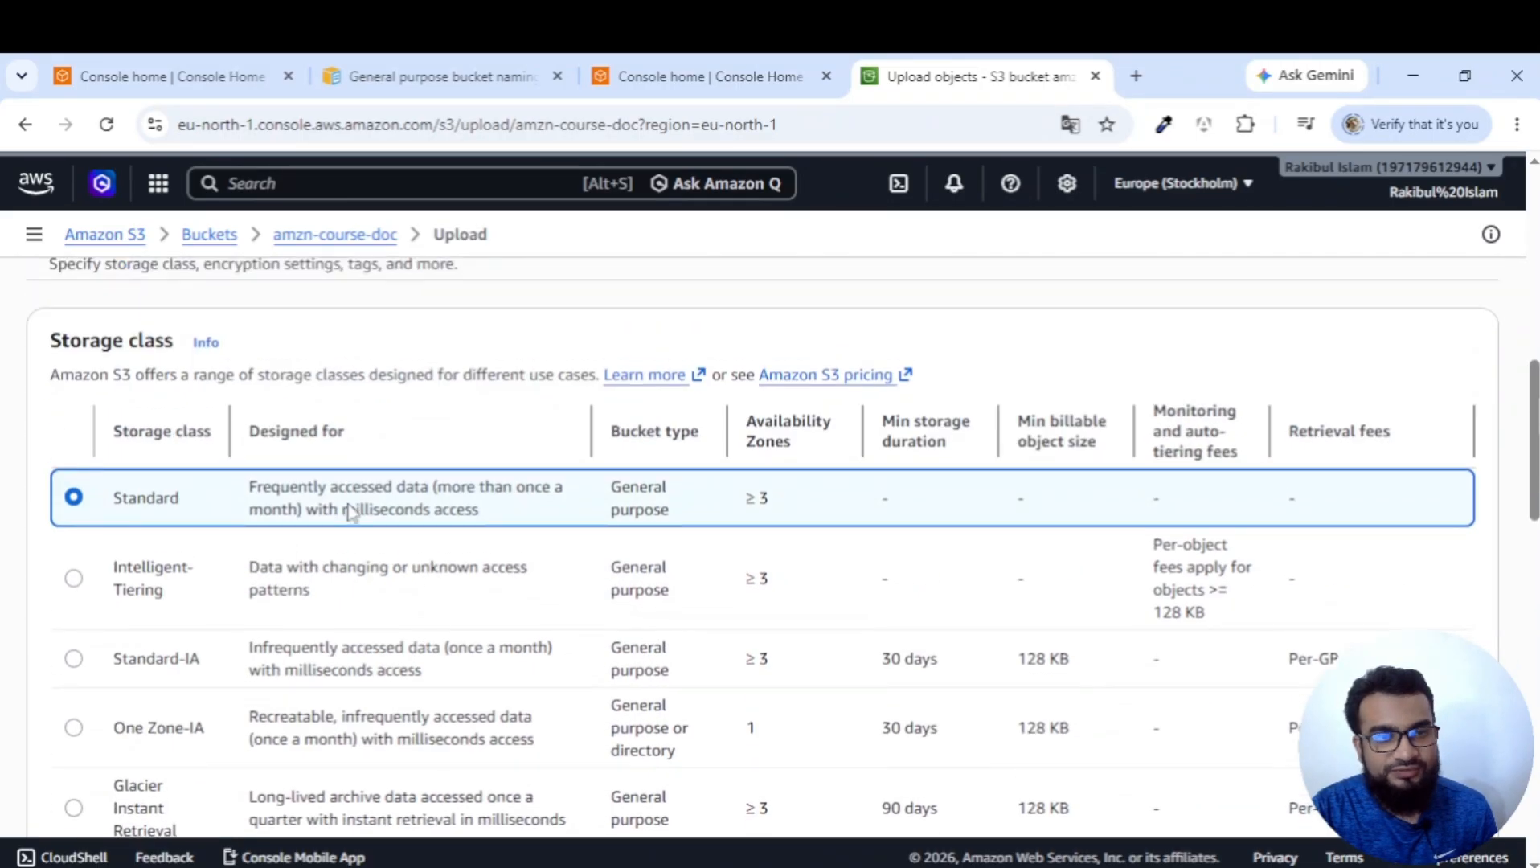
Upload aws-to-upload.txt with the default encryption, checksum, tag and metadata settings, and dismiss the upload notification.
scroll(811, 678, down, 11)
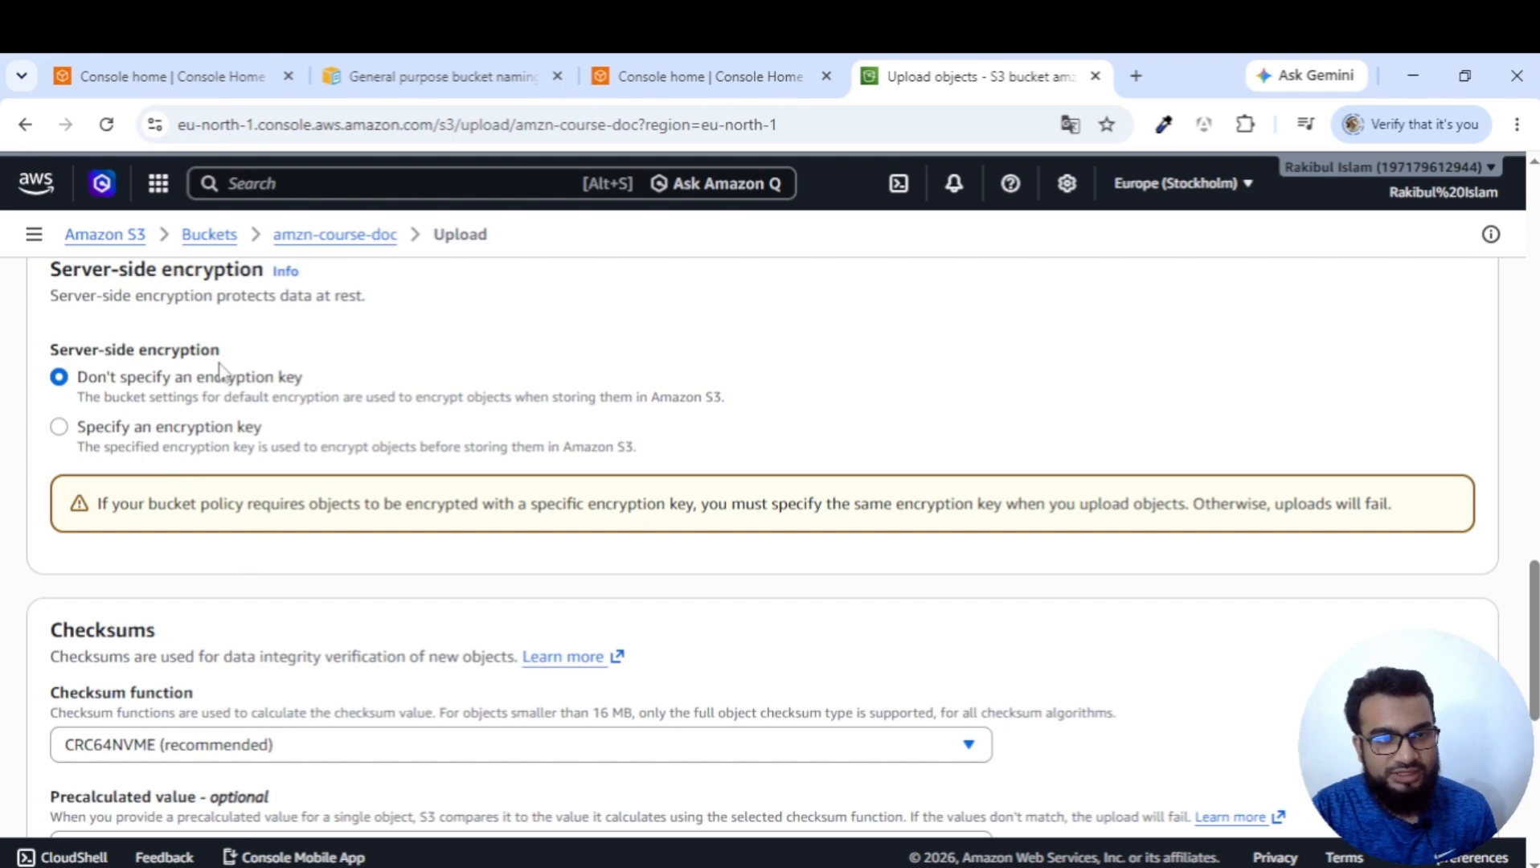
scroll(346, 566, down, 5)
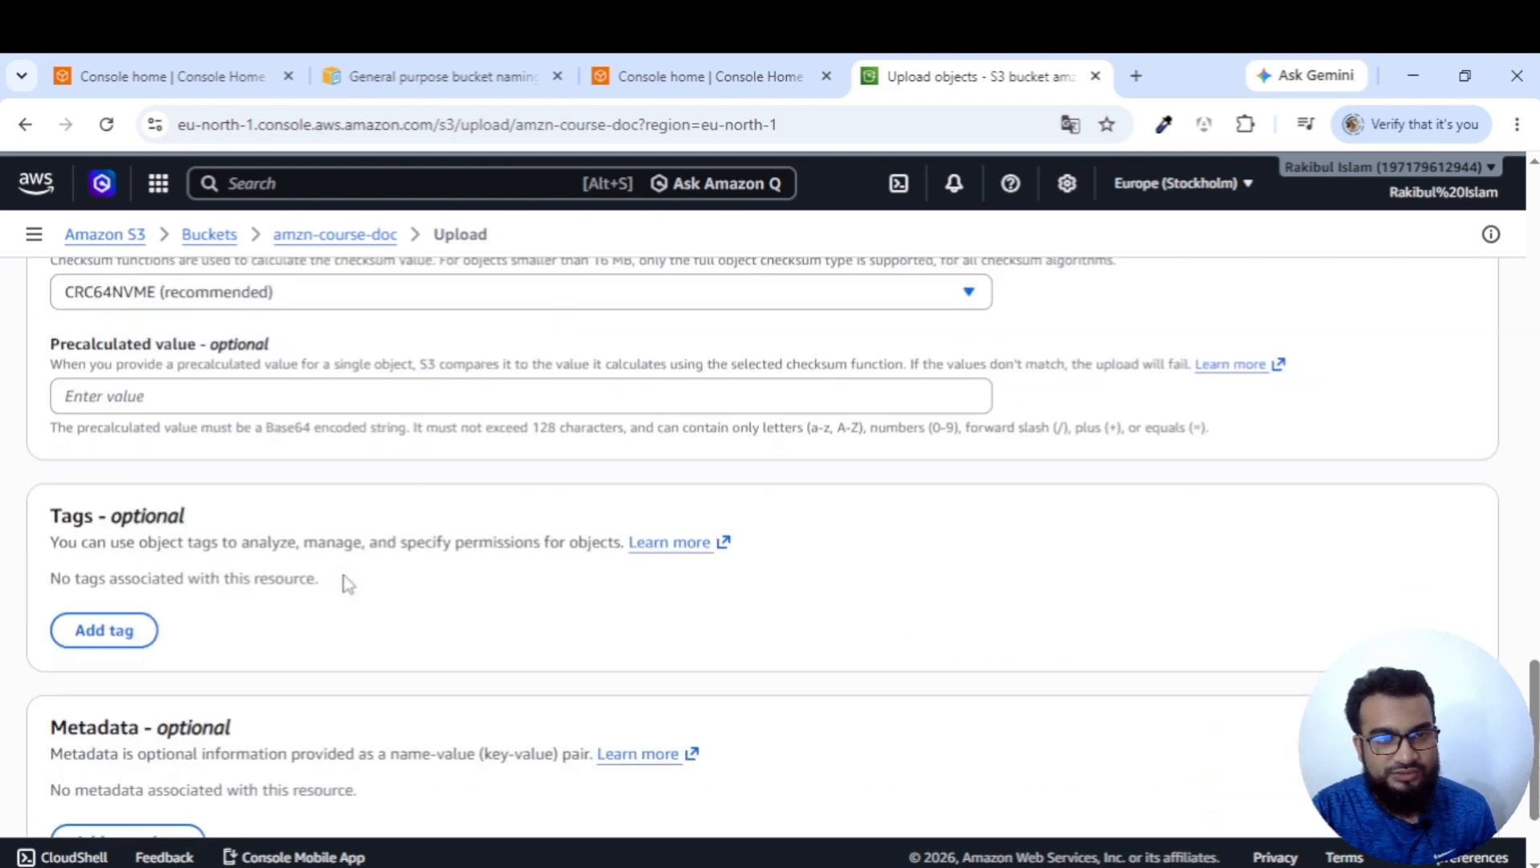
scroll(334, 584, down, 2)
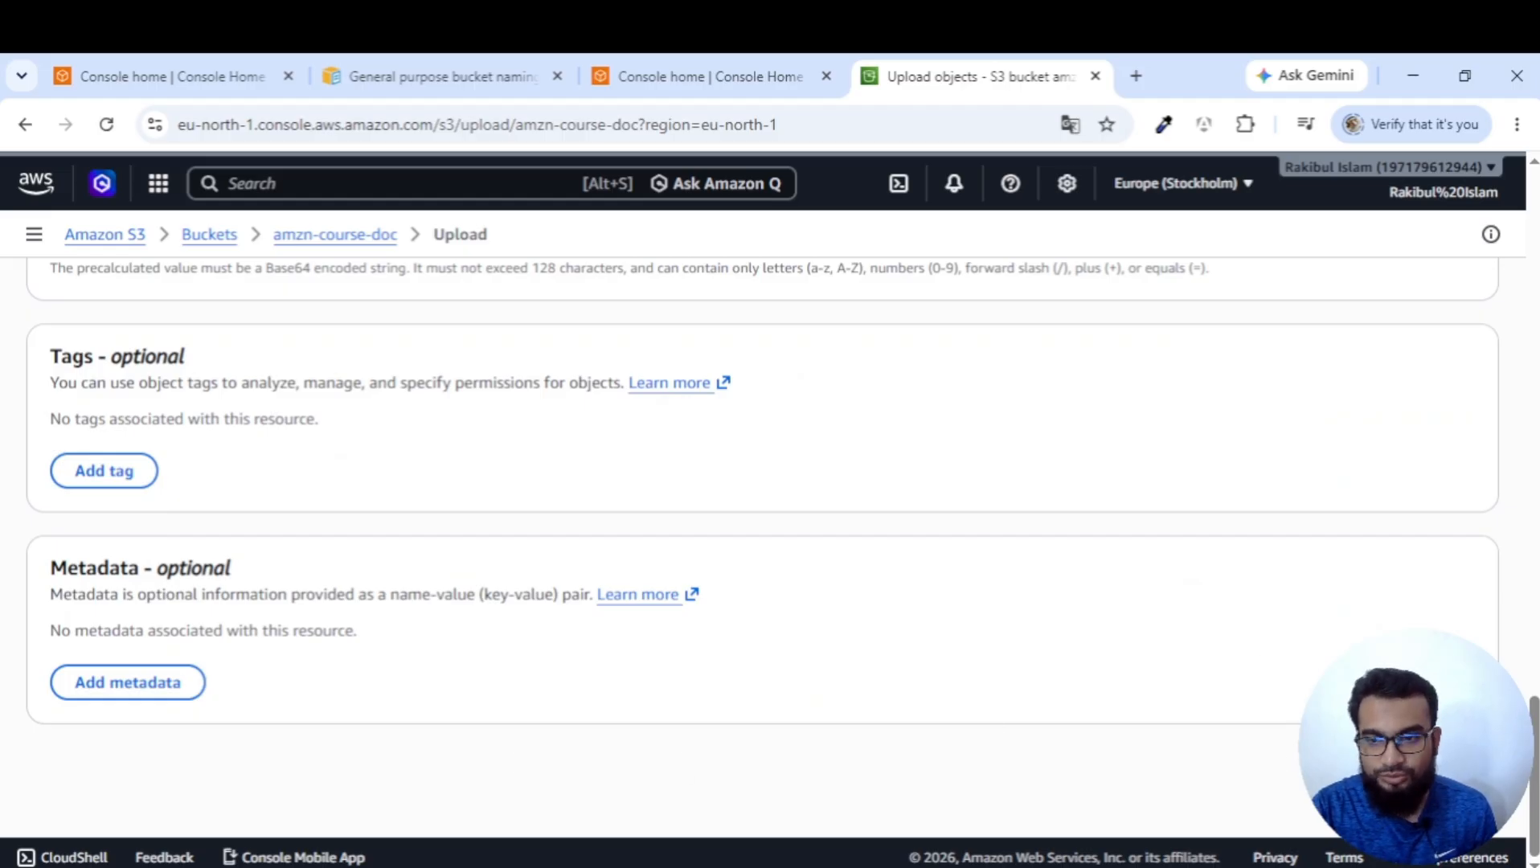
click(1458, 759)
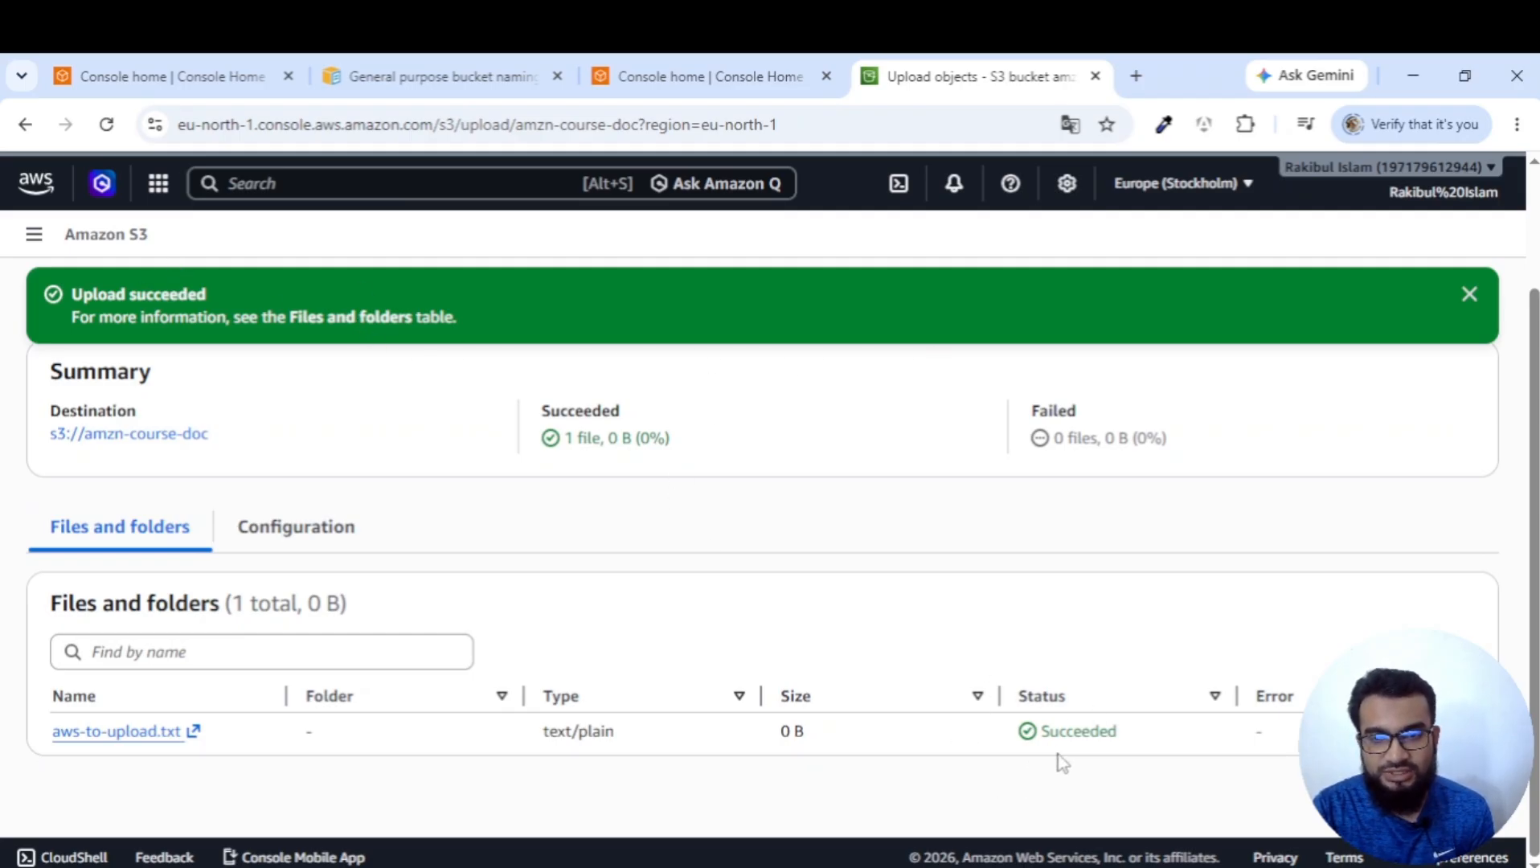
click(1468, 294)
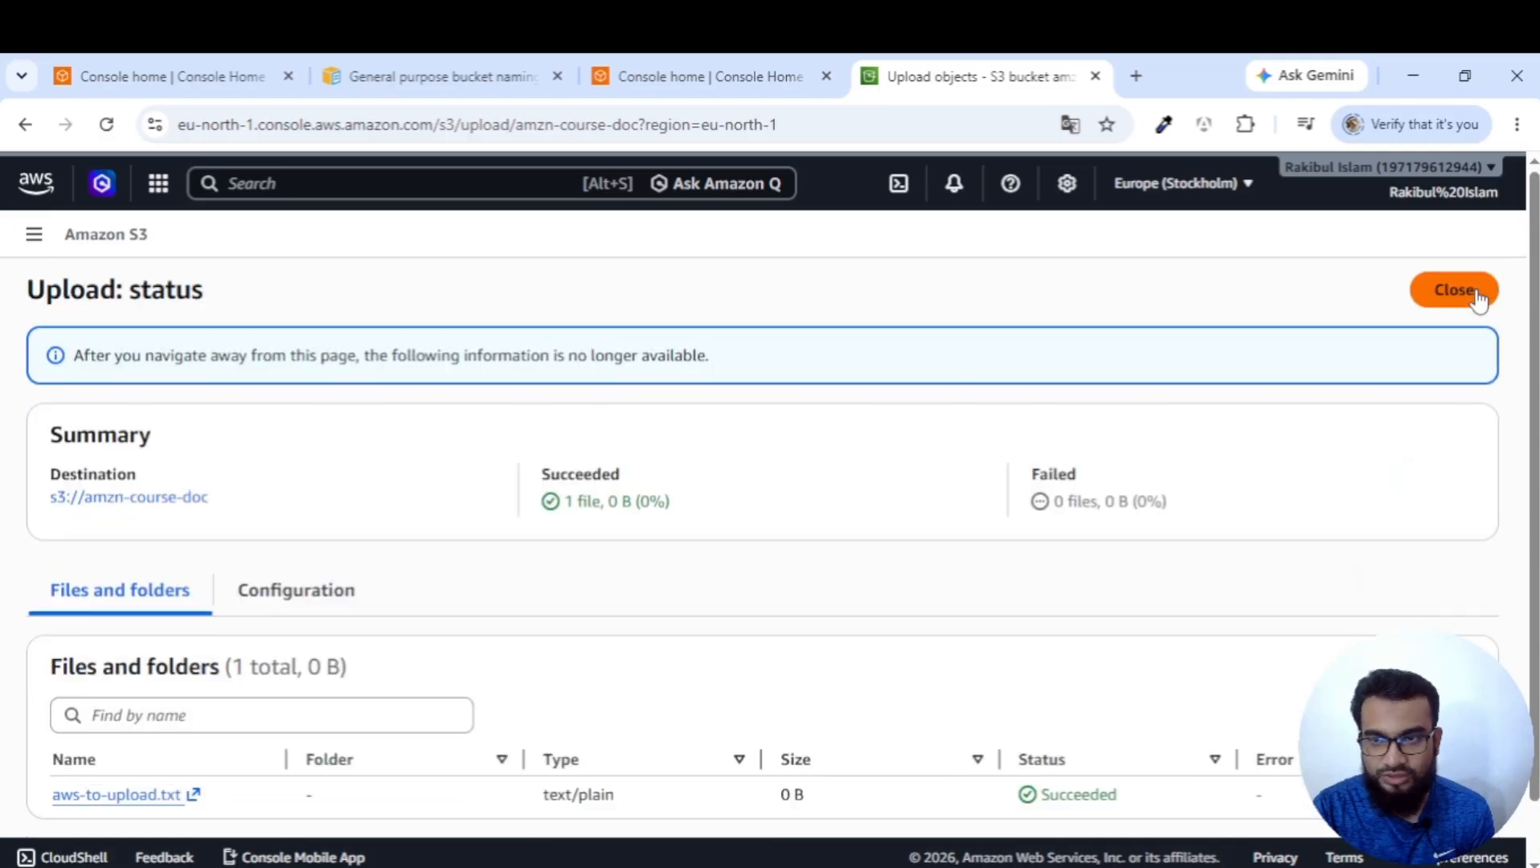
Open the details page of the uploaded aws-to-upload.txt object and close the translation popup.
scroll(622, 446, down, 1)
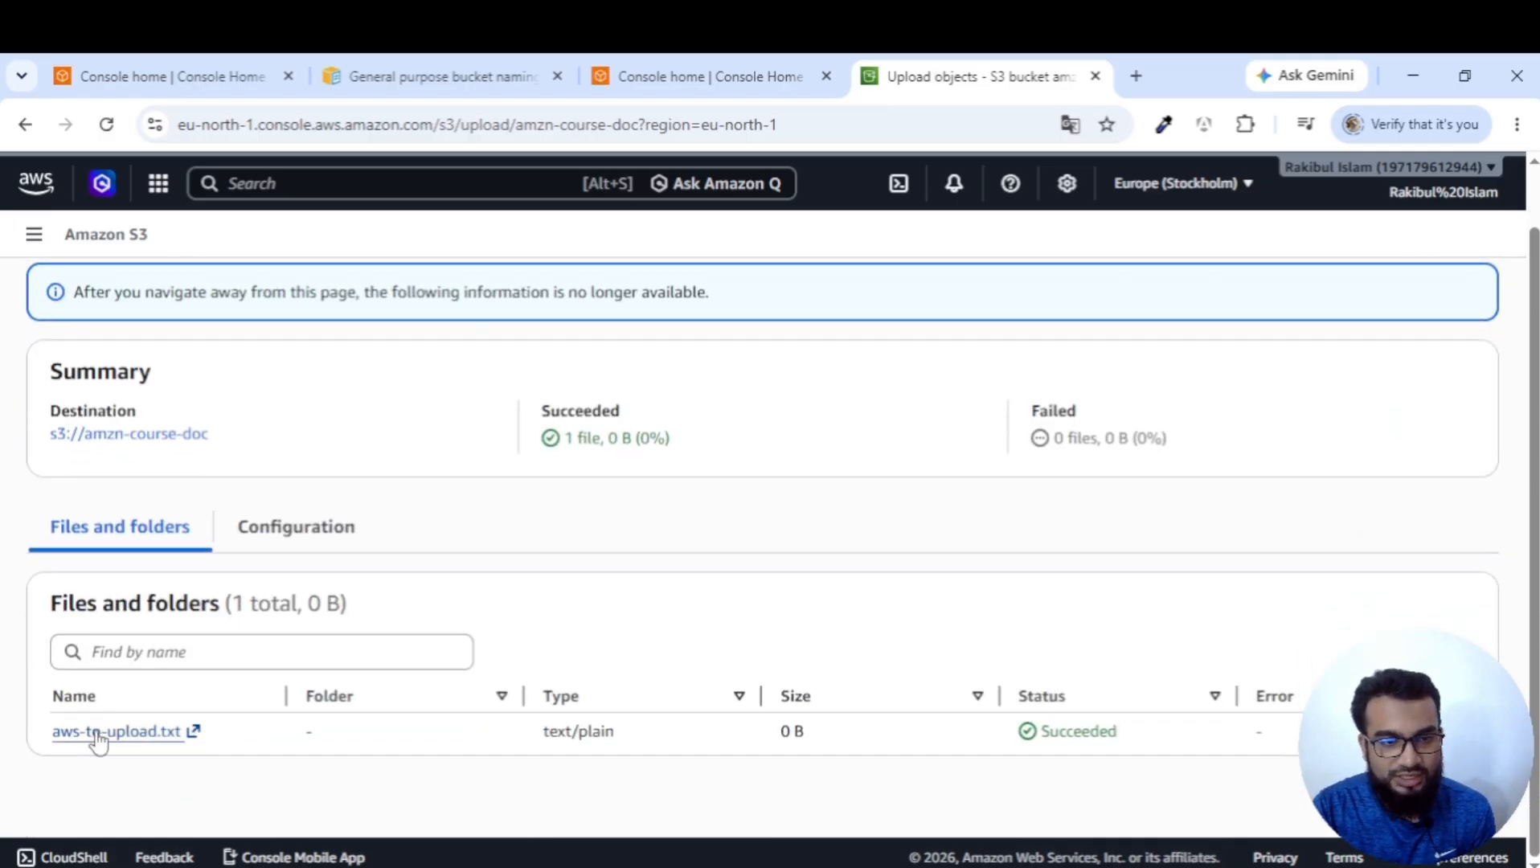
click(118, 733)
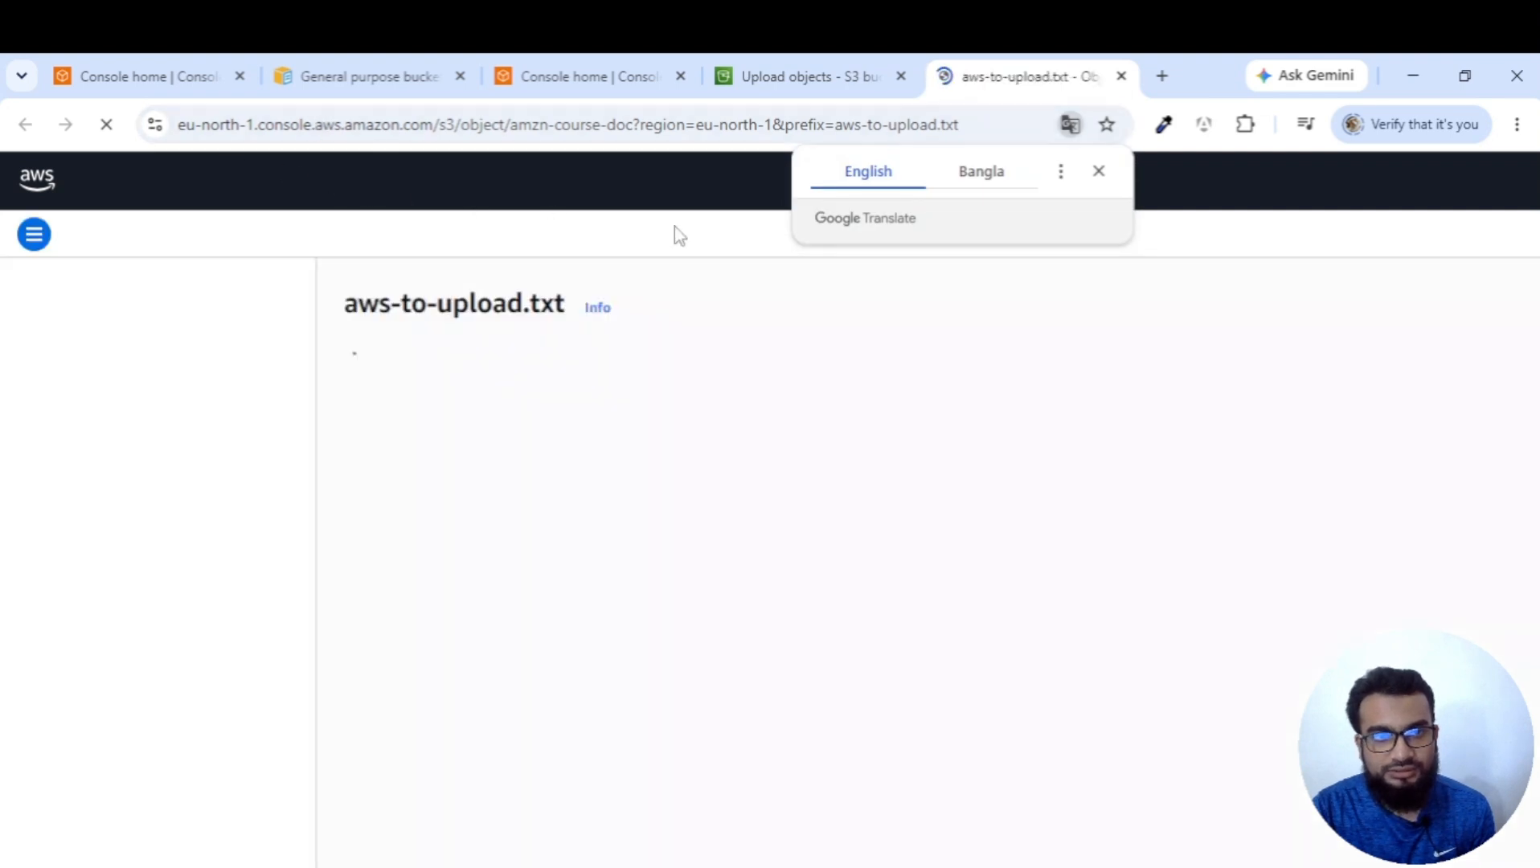
click(1098, 171)
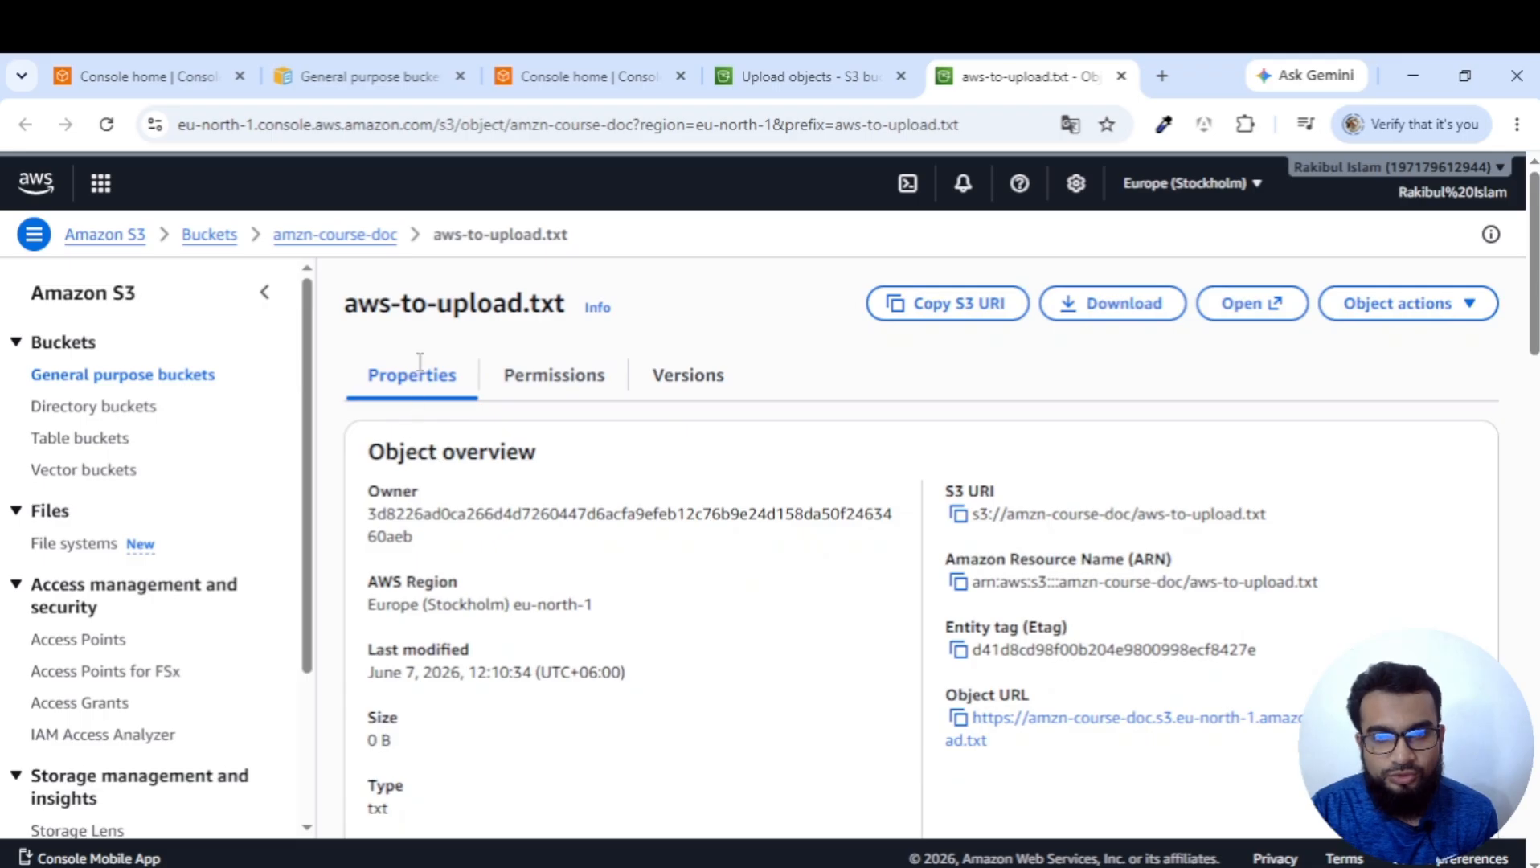
Examine the object's properties, including its Object URL, versioning, storage class, metadata and Object Lock.
scroll(590, 506, down, 2)
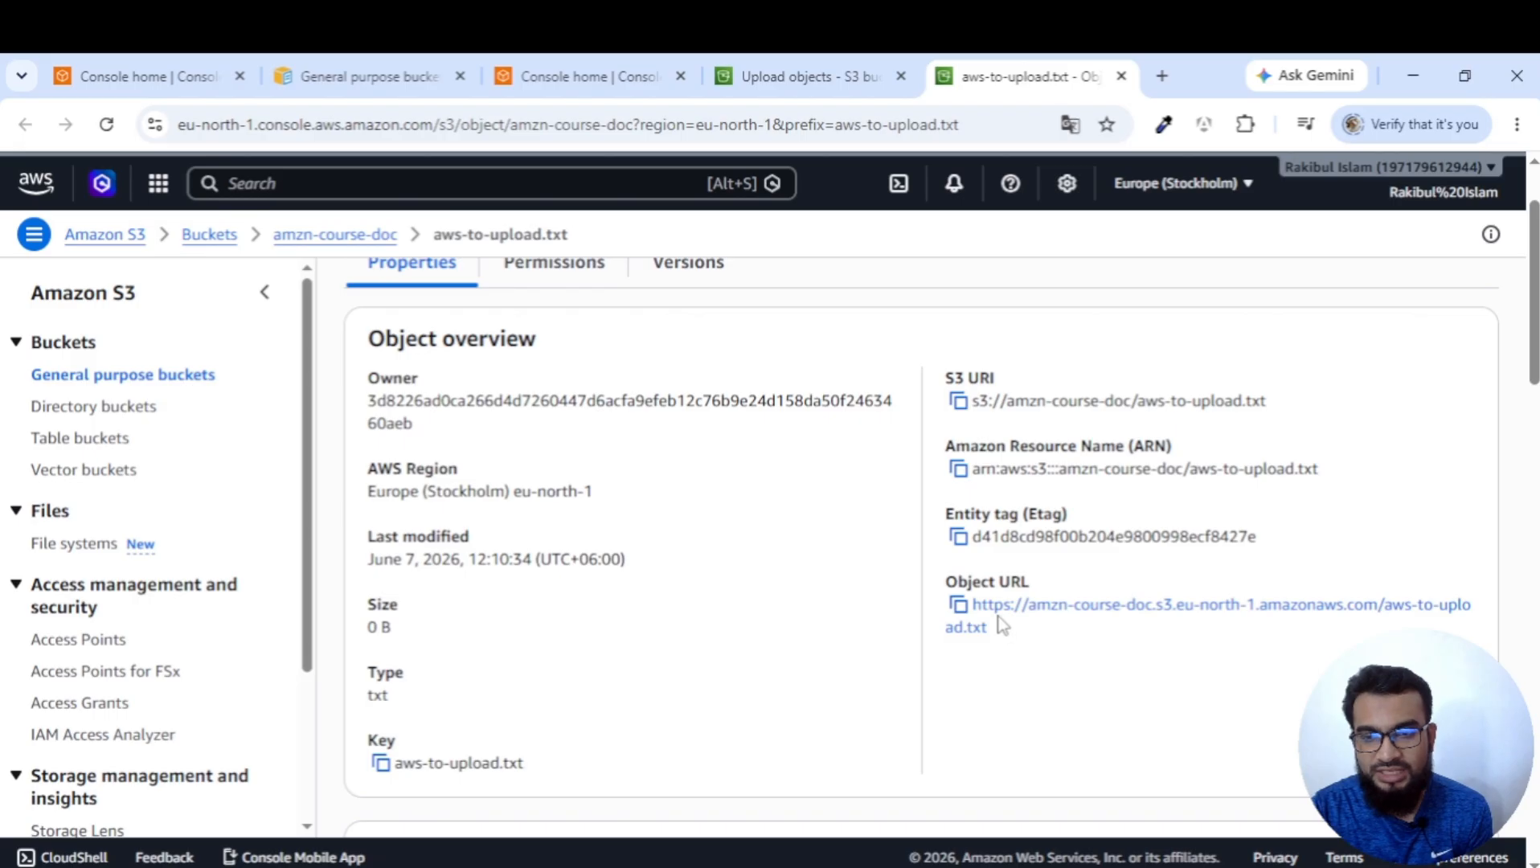
drag(999, 621, 979, 603)
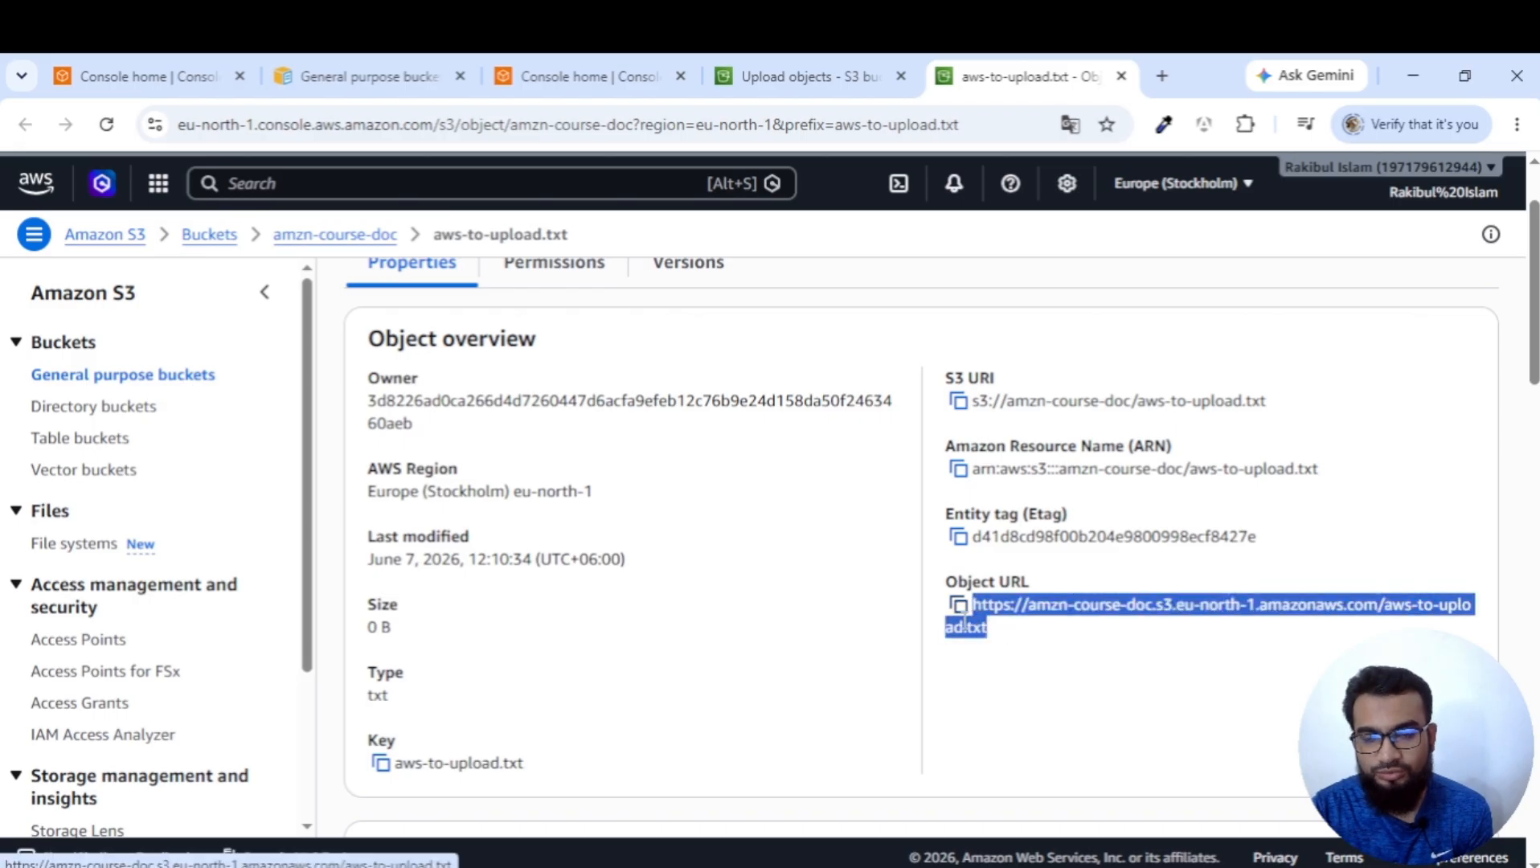
scroll(716, 614, down, 5)
scroll(717, 622, down, 10)
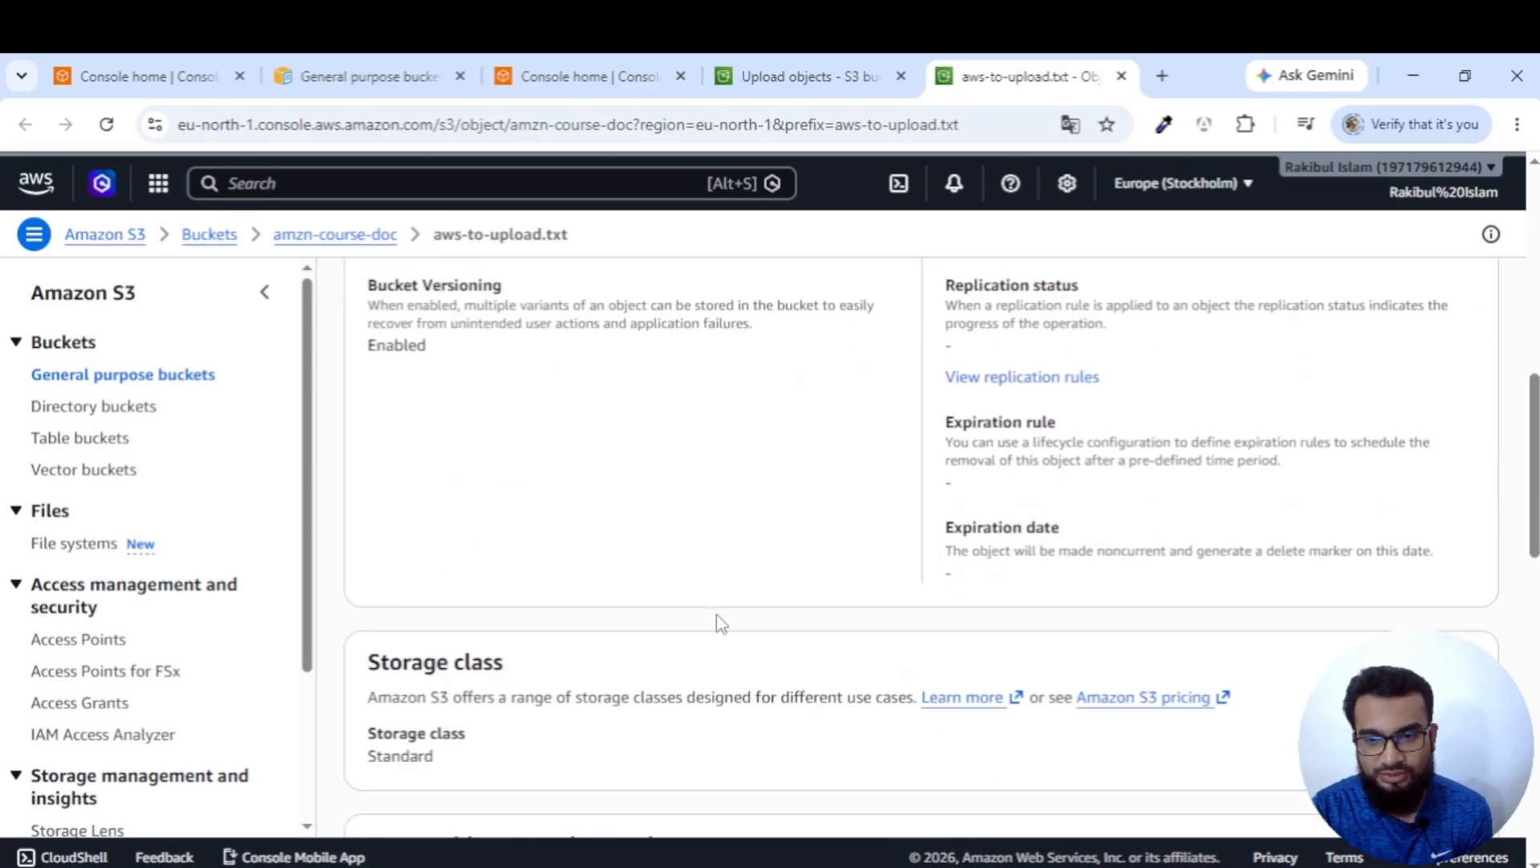
scroll(717, 625, down, 3)
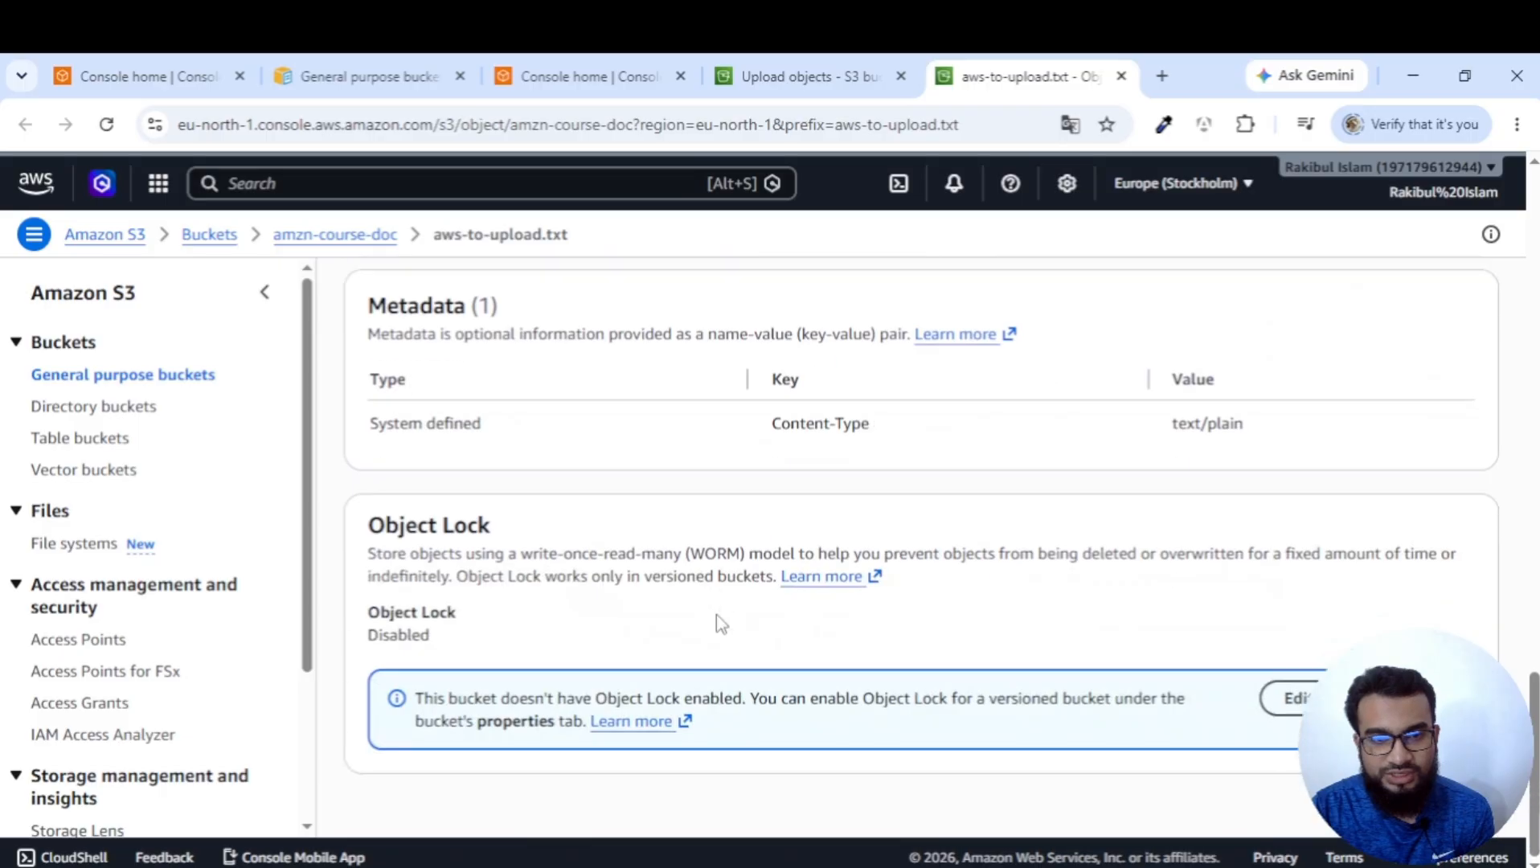
scroll(716, 613, up, 18)
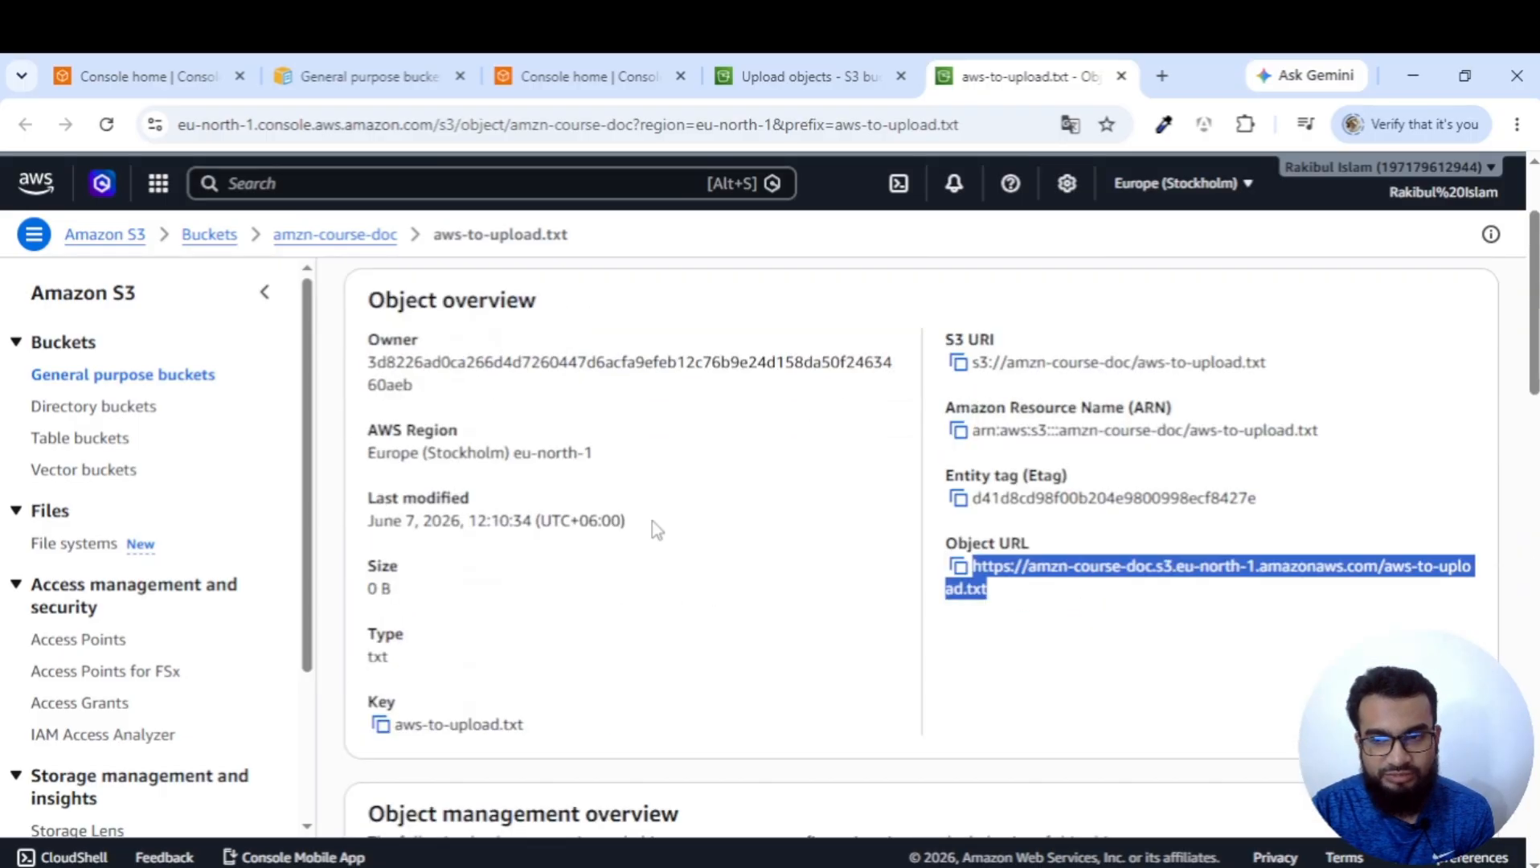
scroll(529, 440, up, 2)
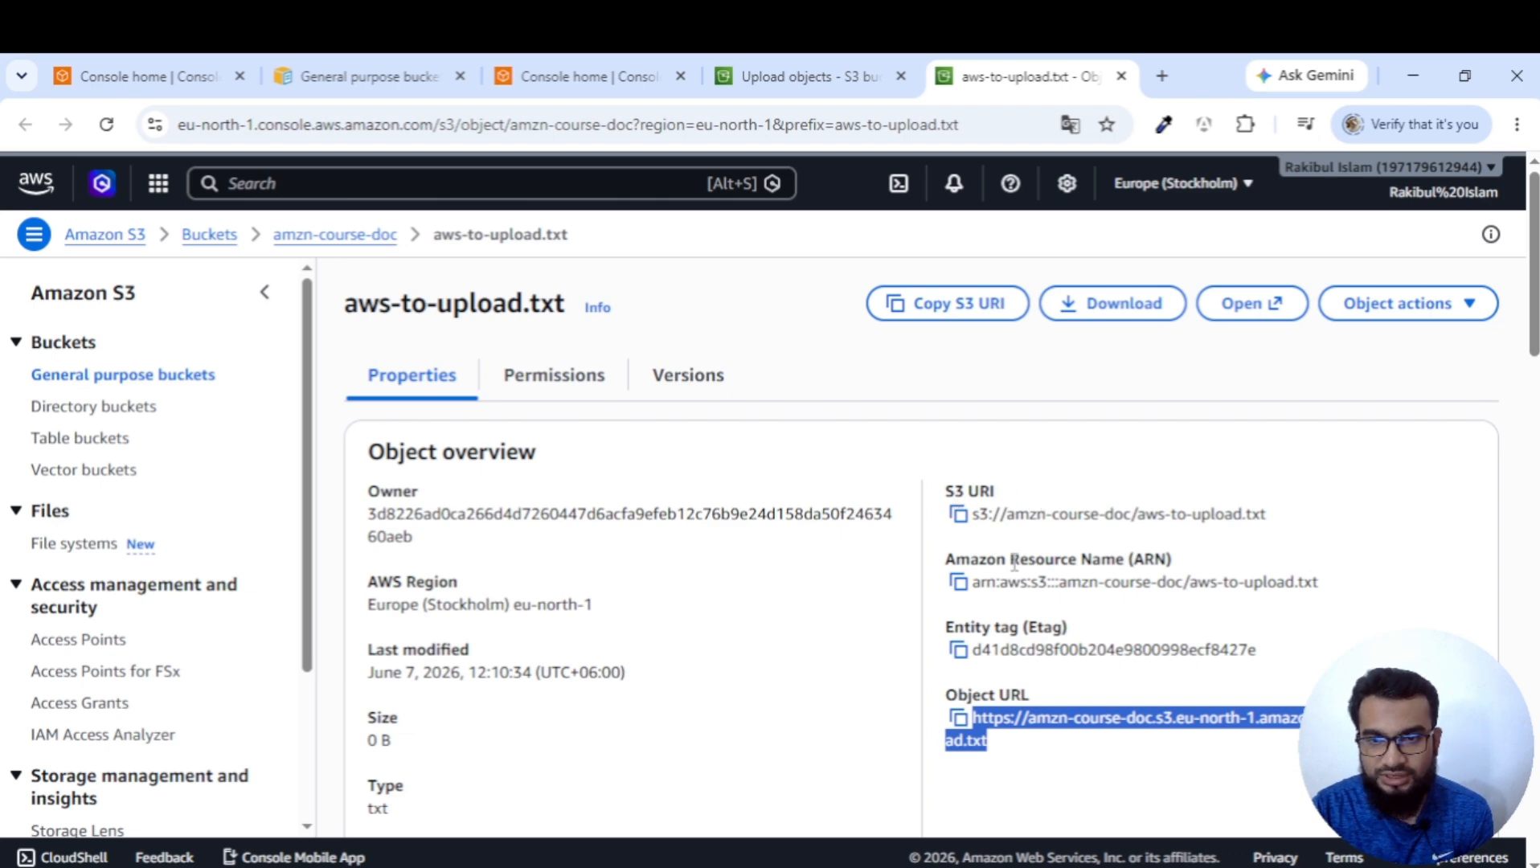
View the object's access control list permissions and its version list.
click(561, 393)
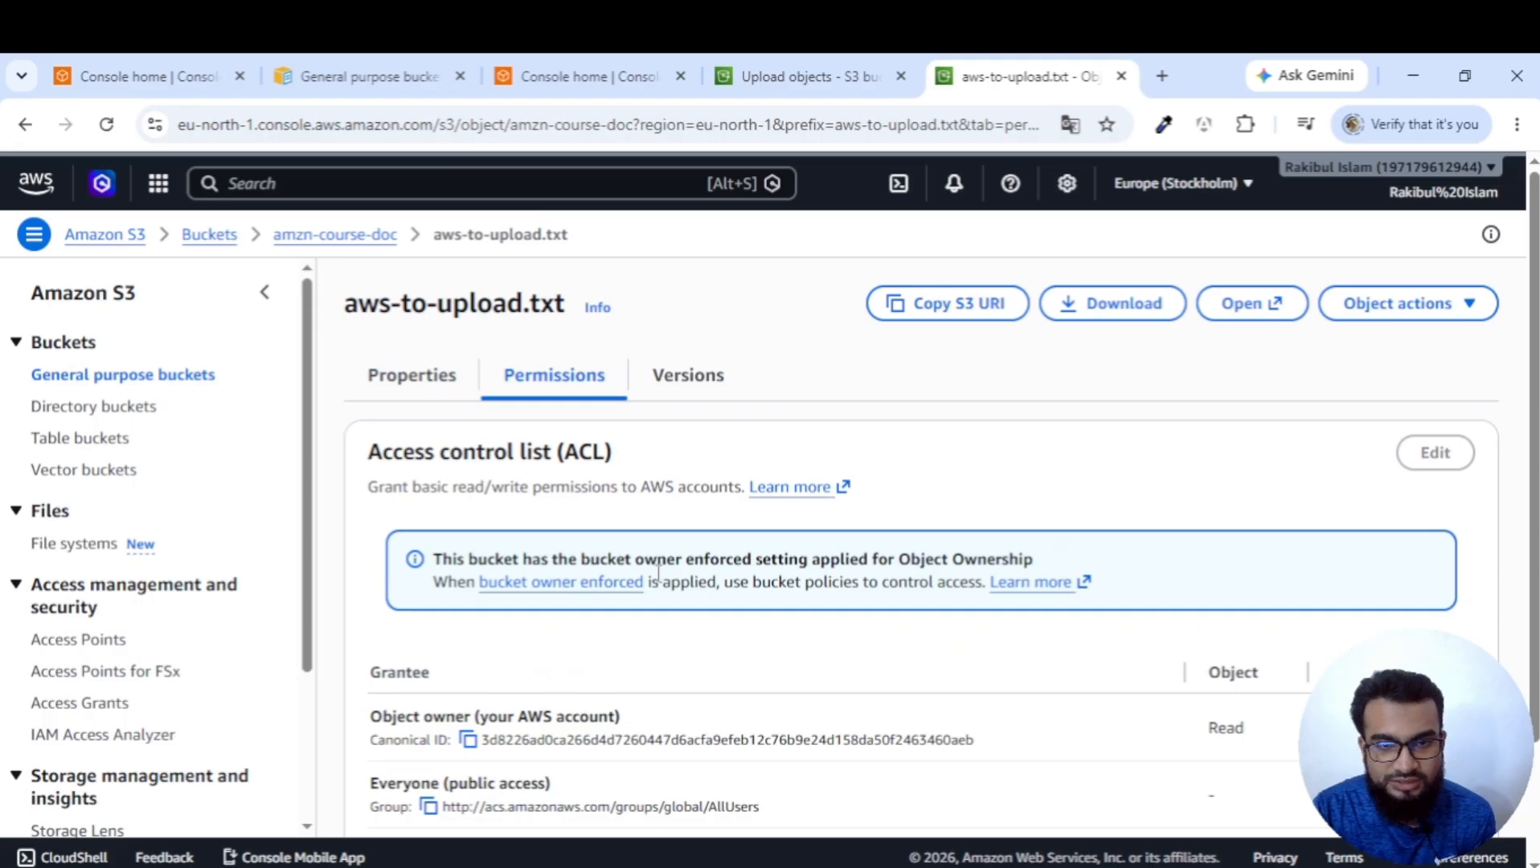
scroll(689, 575, down, 1)
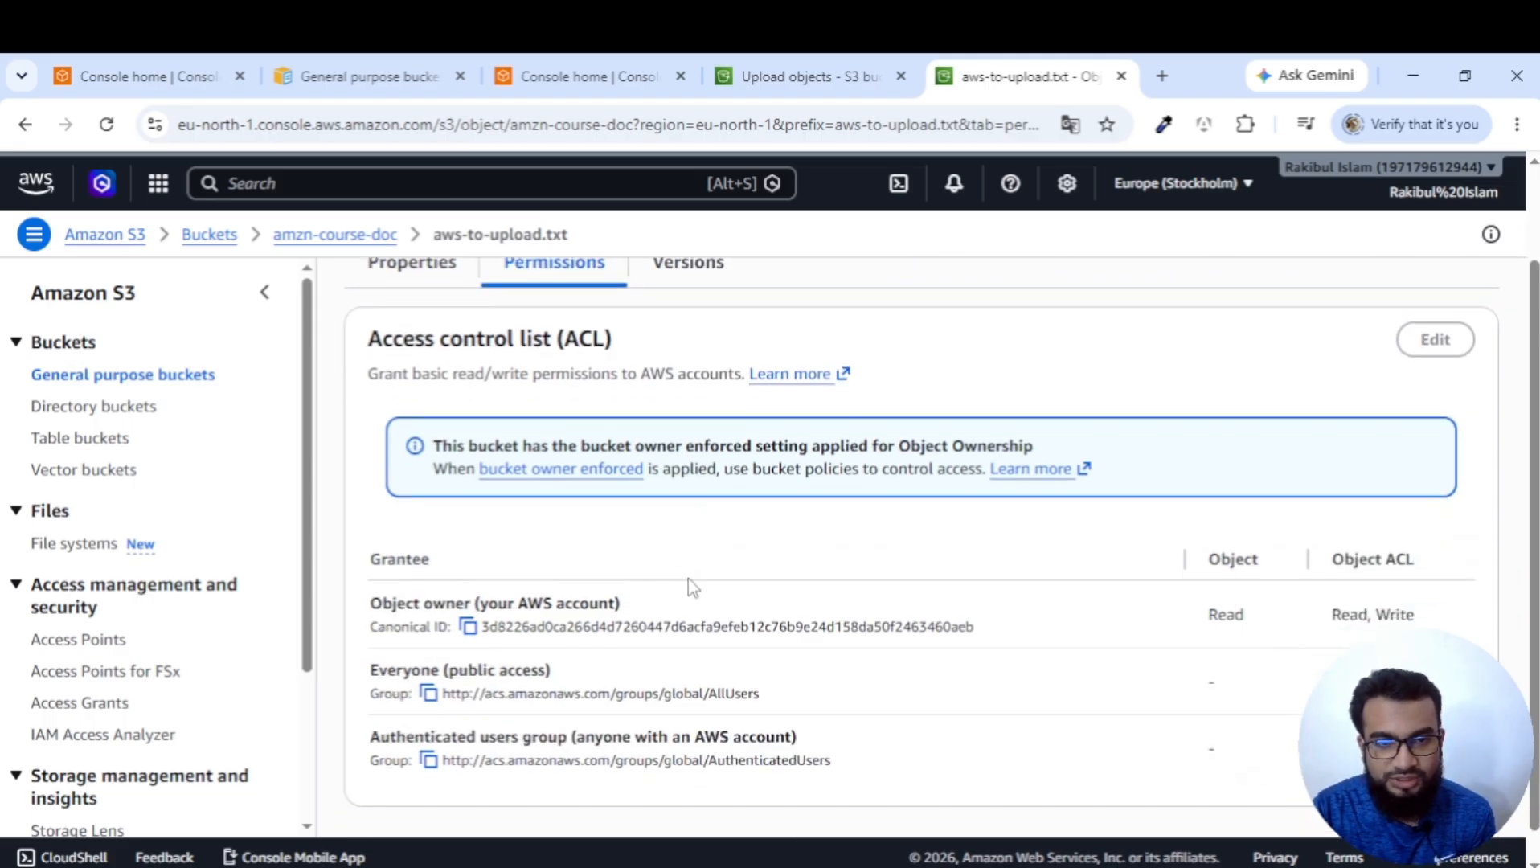
scroll(707, 430, up, 1)
click(689, 382)
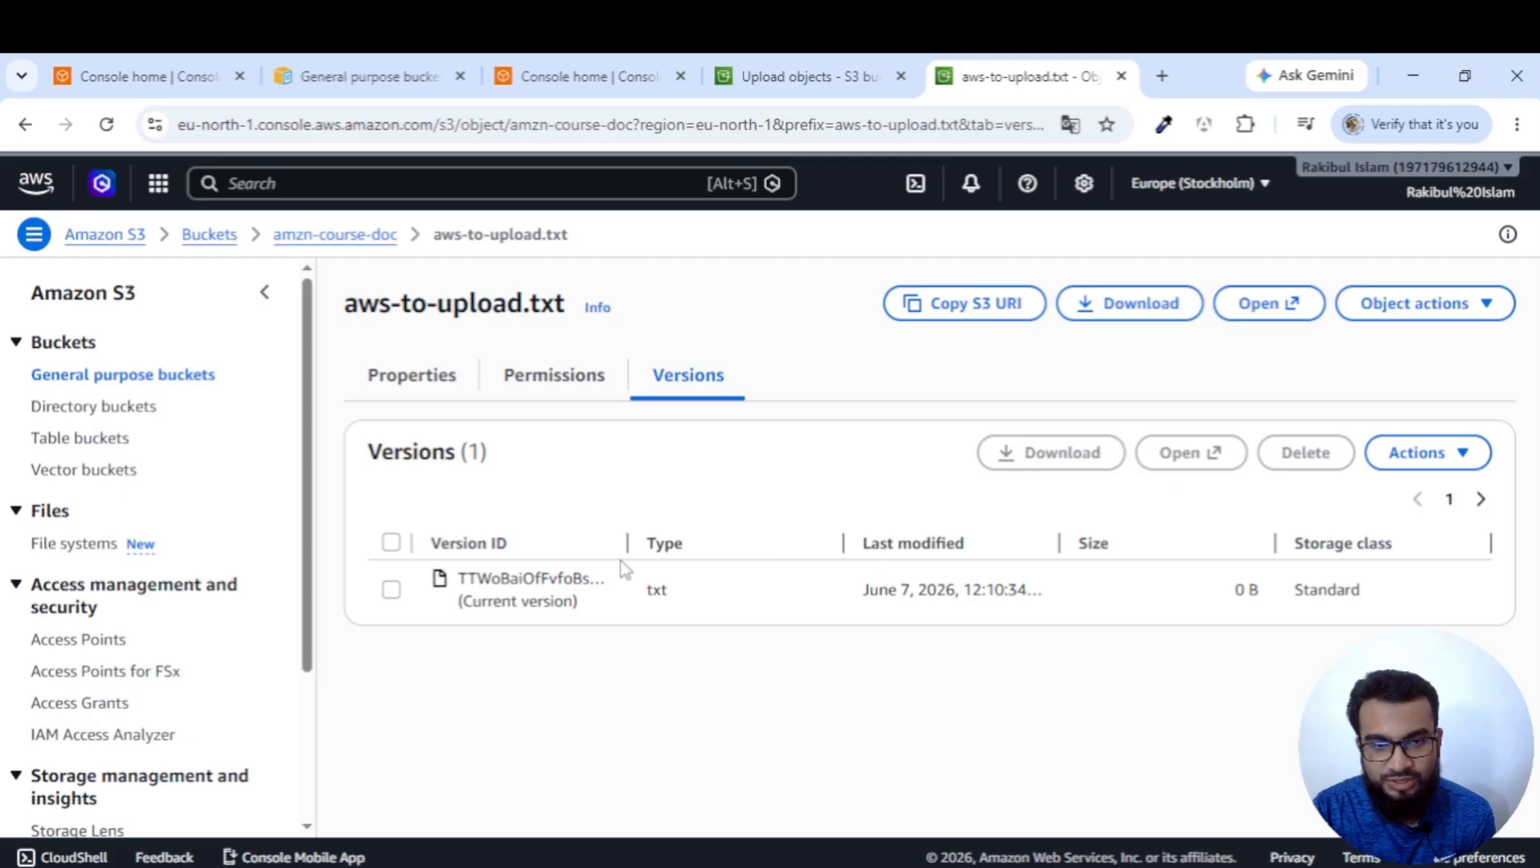
Open the Object URL from the object's properties and examine the response to the public access attempt.
click(434, 384)
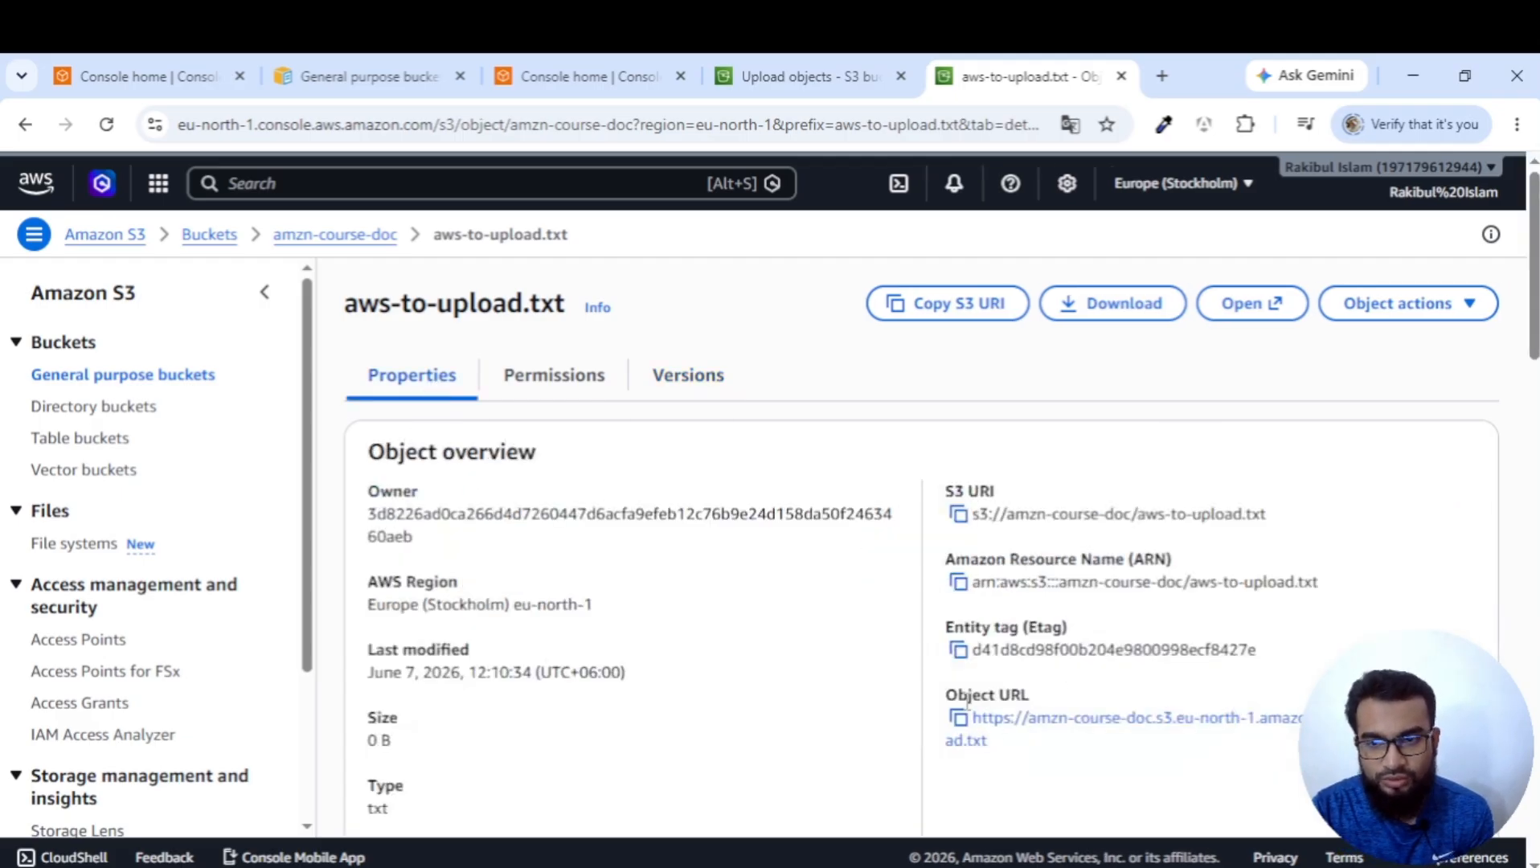
click(1012, 725)
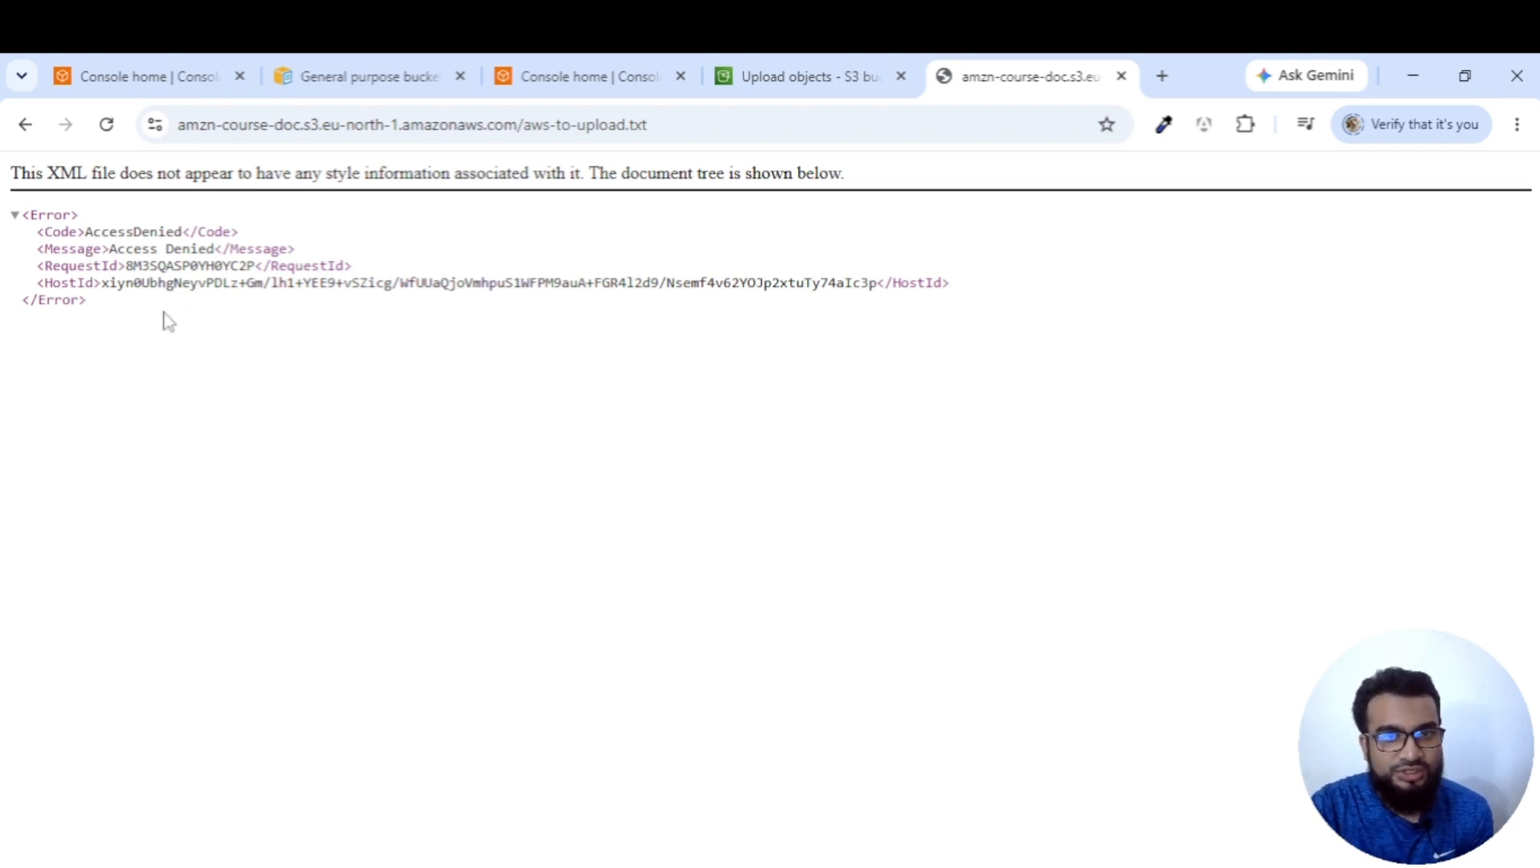
drag(735, 127, 175, 126)
drag(129, 321, 4, 229)
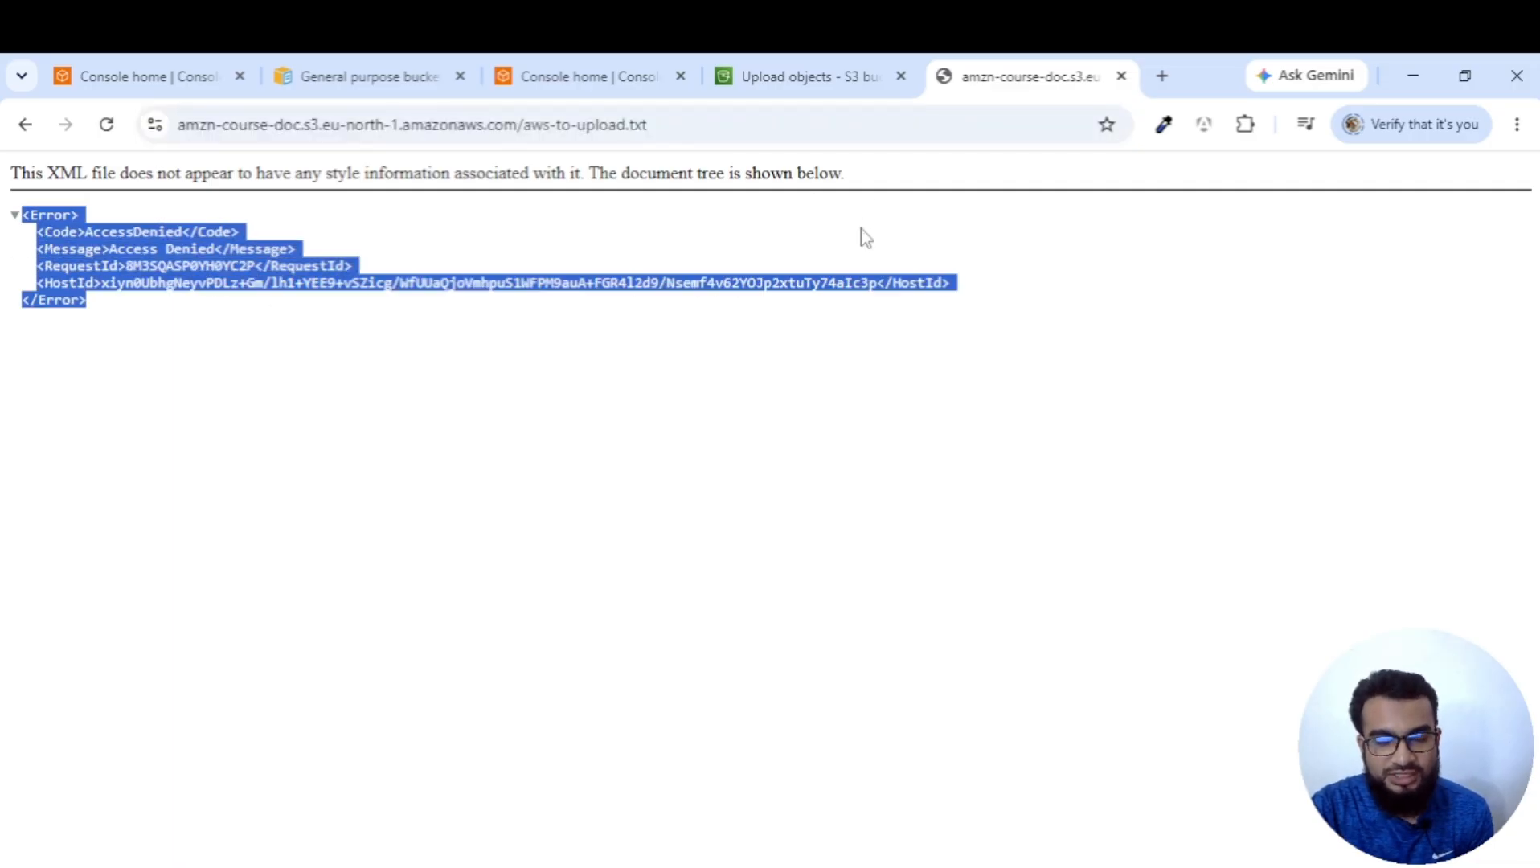
Return to the upload status page for the amzn-course-doc bucket.
click(823, 68)
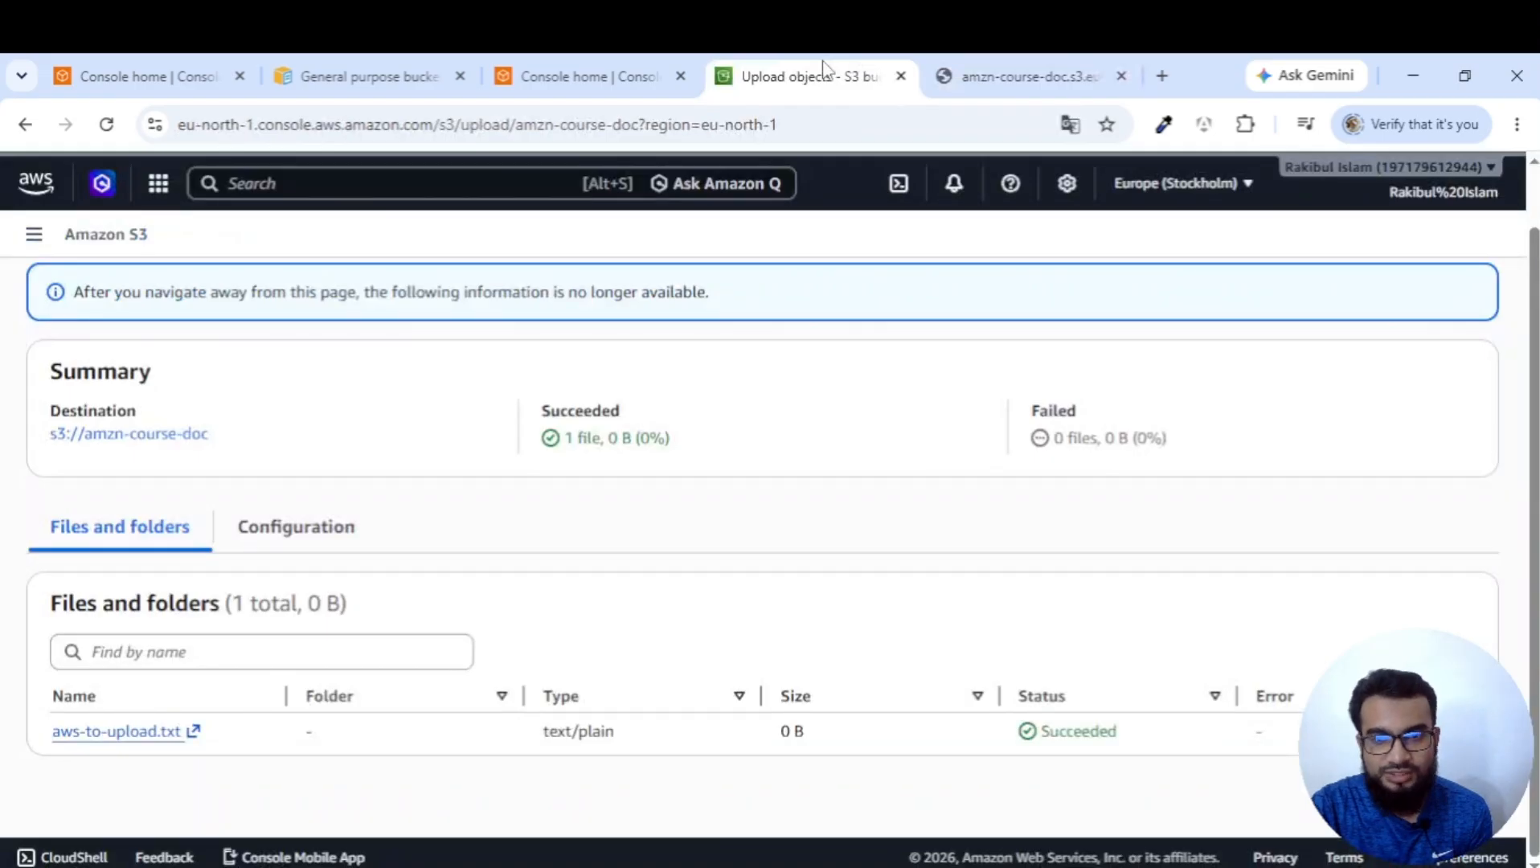
scroll(749, 555, up, 1)
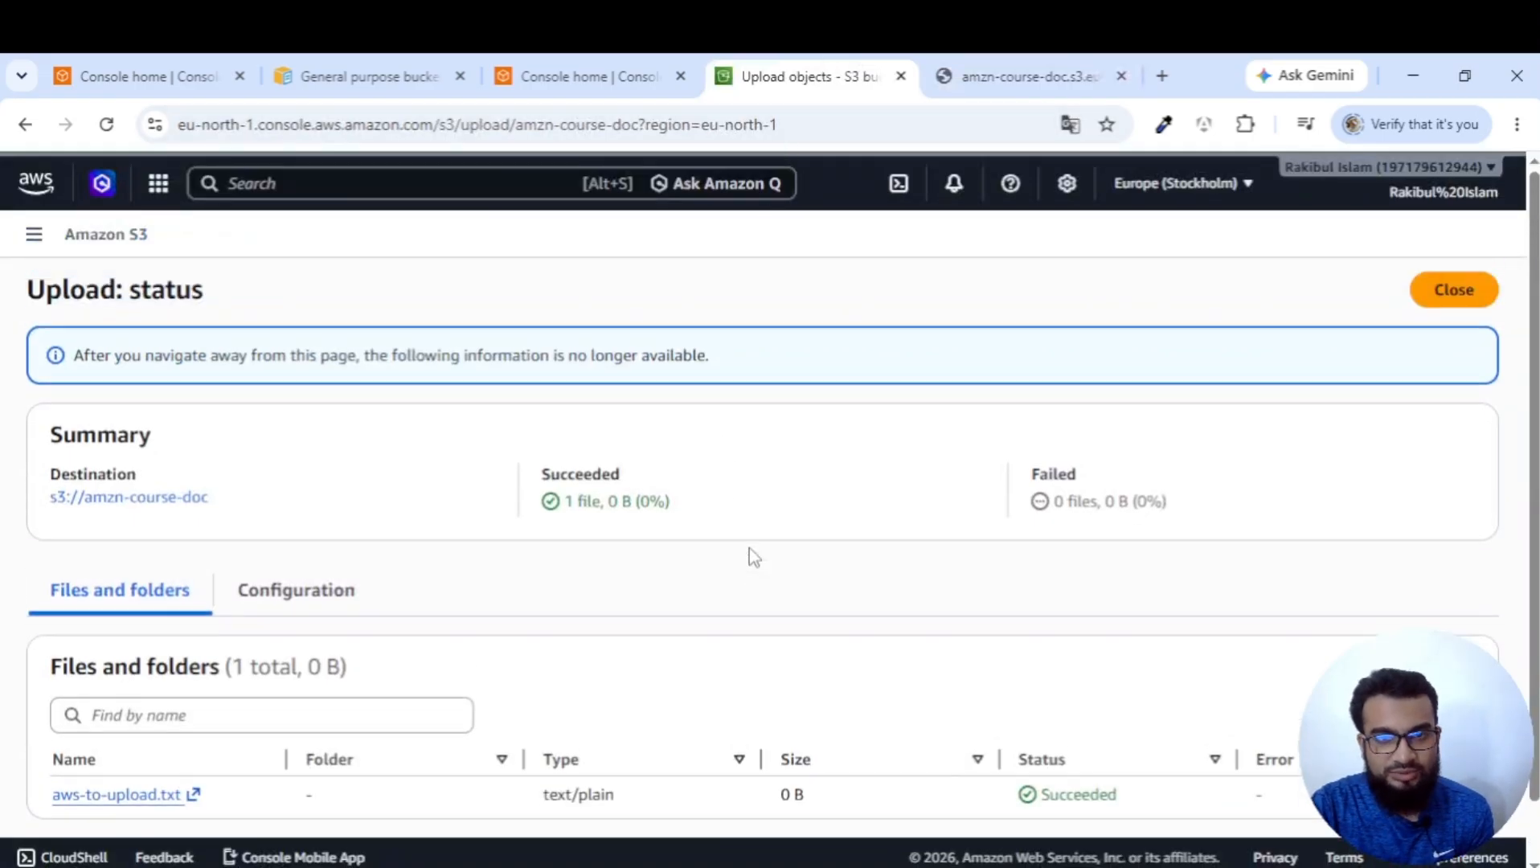